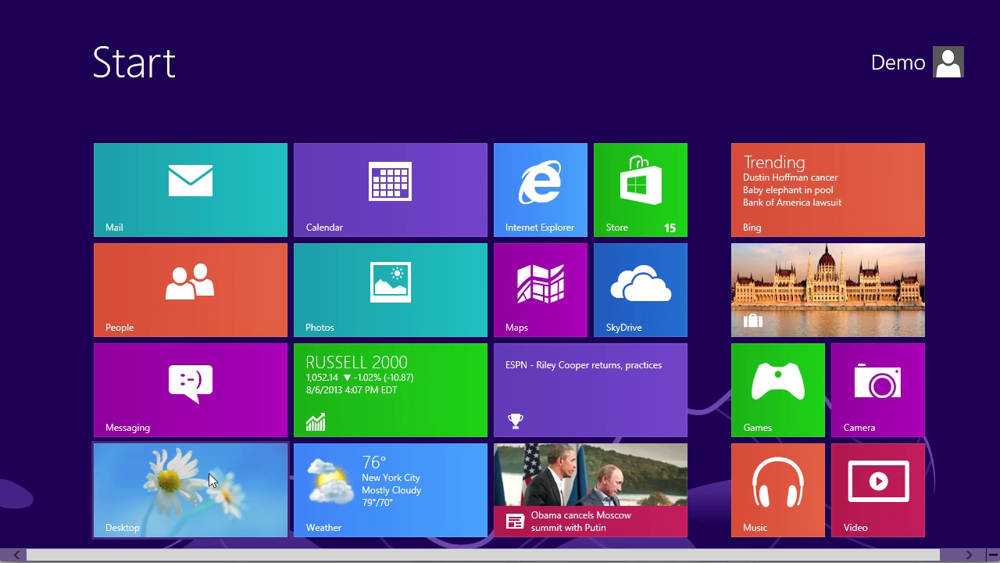
Open File Explorer from the desktop and search the whole computer for ImportantDocument.
click(189, 478)
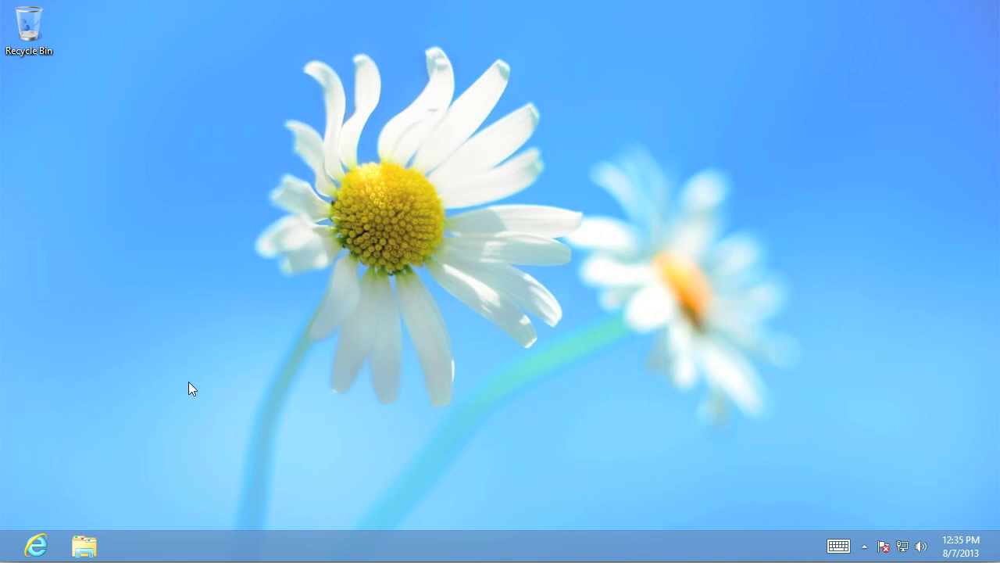
click(86, 546)
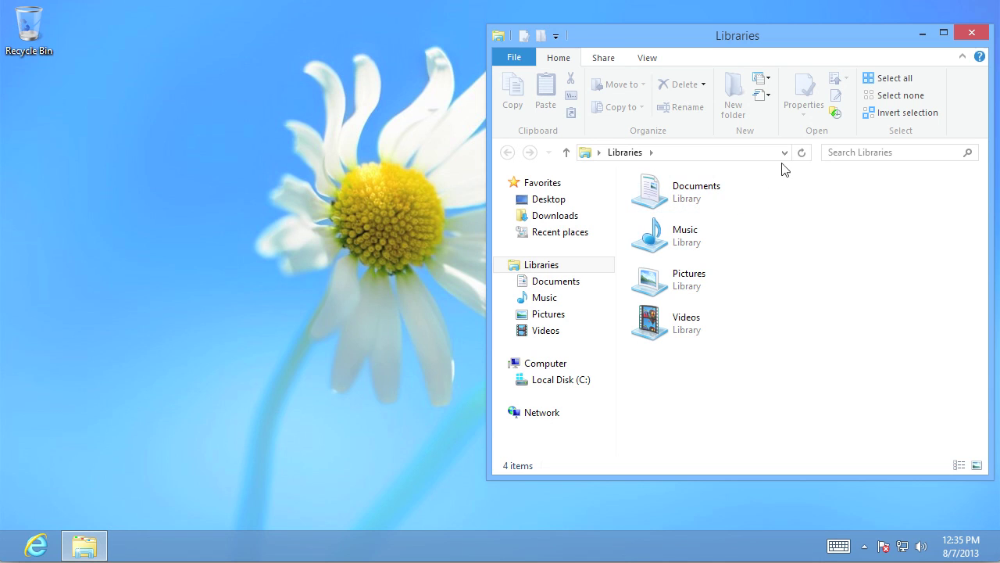
click(870, 152)
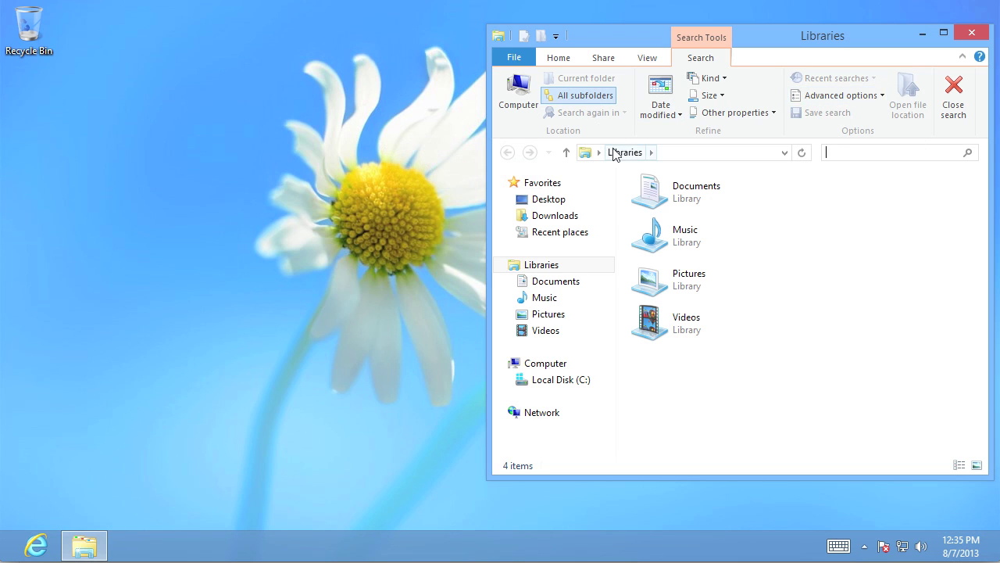
click(507, 88)
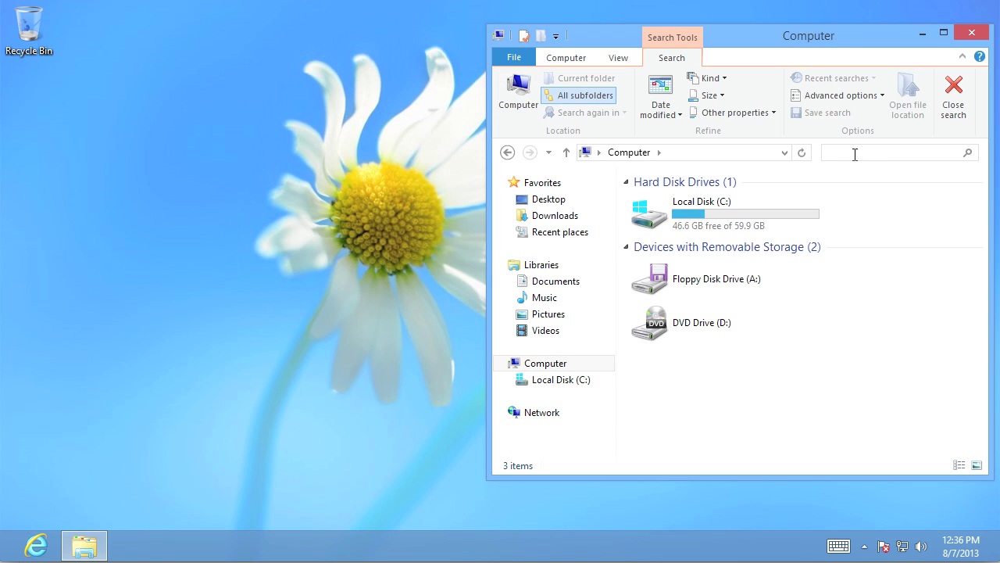
text(ImportantDocument)
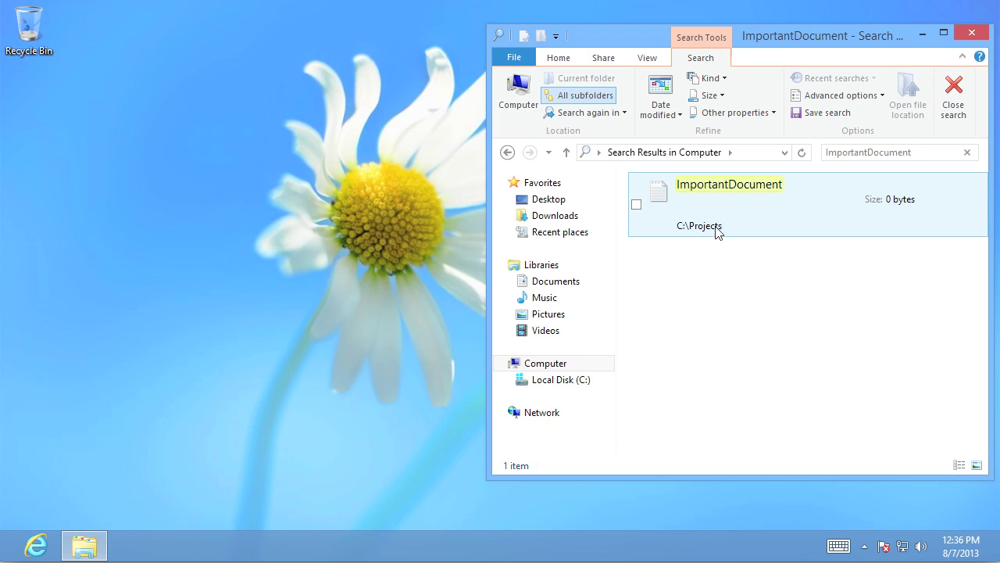
Open the file location of the ImportantDocument search result and show the folder's full path.
click(707, 186)
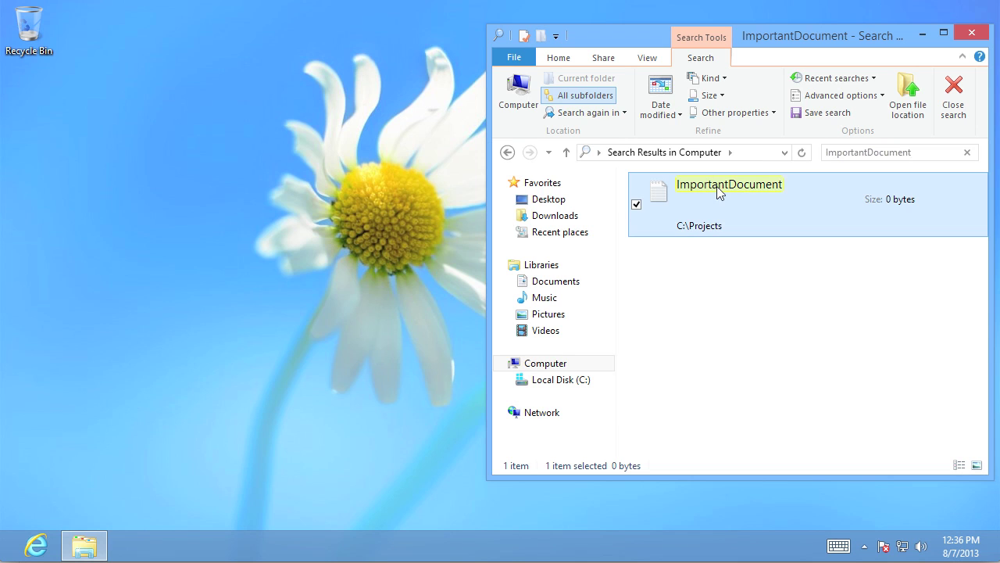
right_click(717, 187)
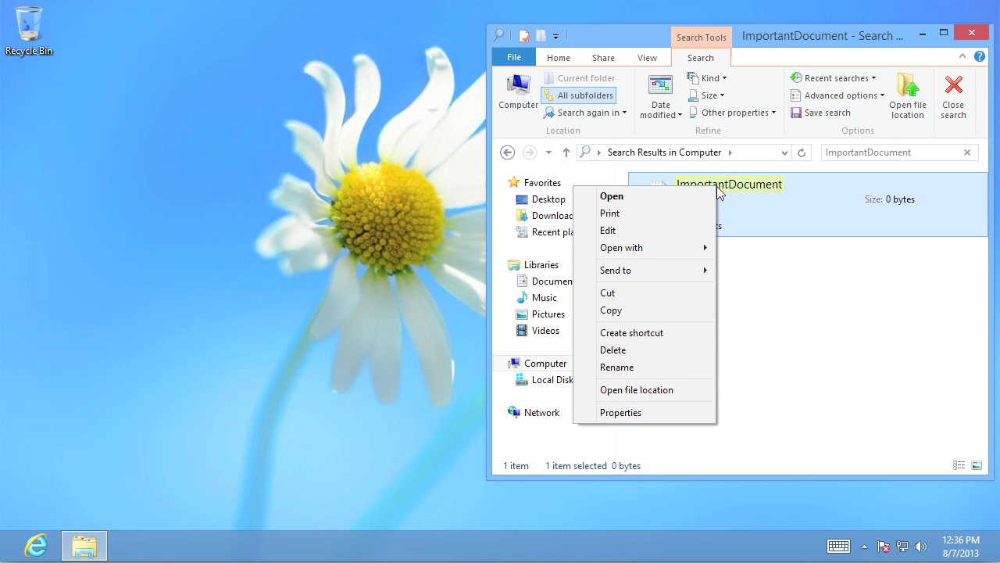
click(676, 390)
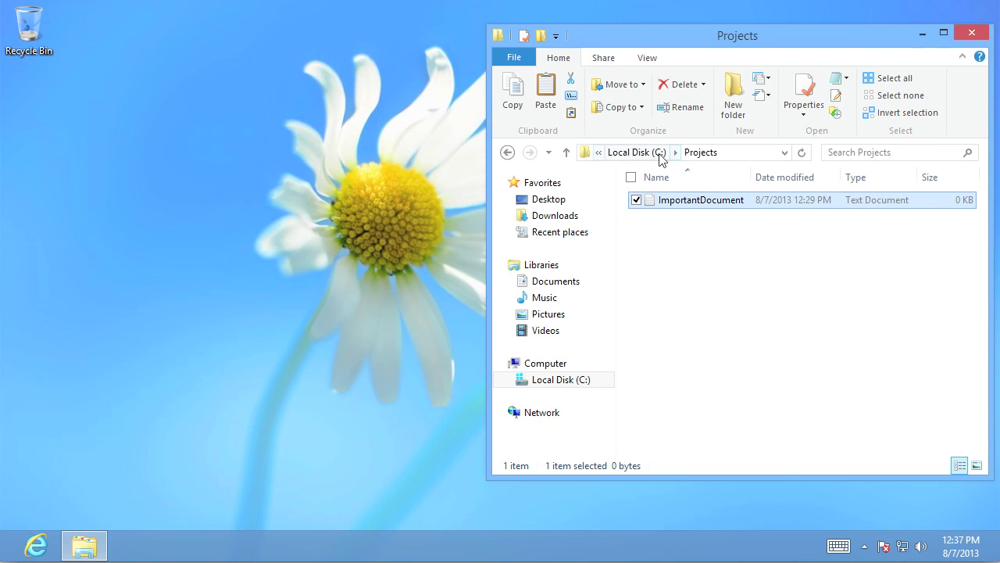
click(743, 154)
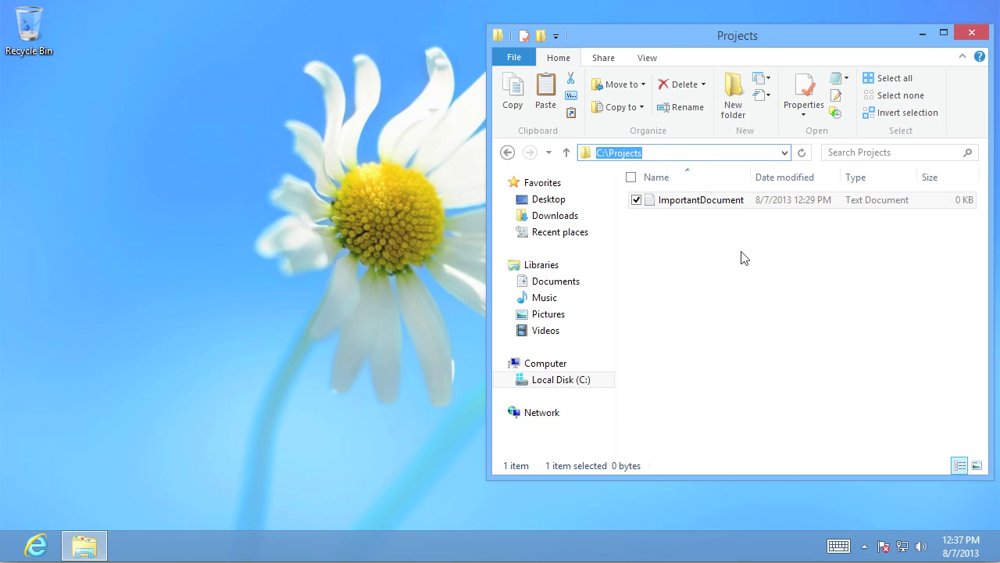
Examine the search scope options for the Projects folder, including all subfolders, and close the search tools.
click(873, 154)
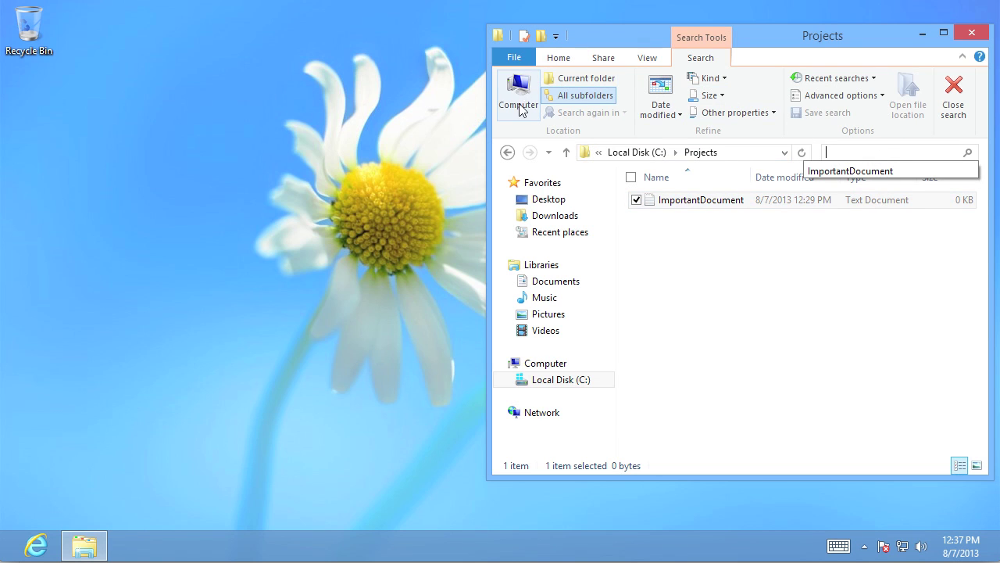
click(579, 97)
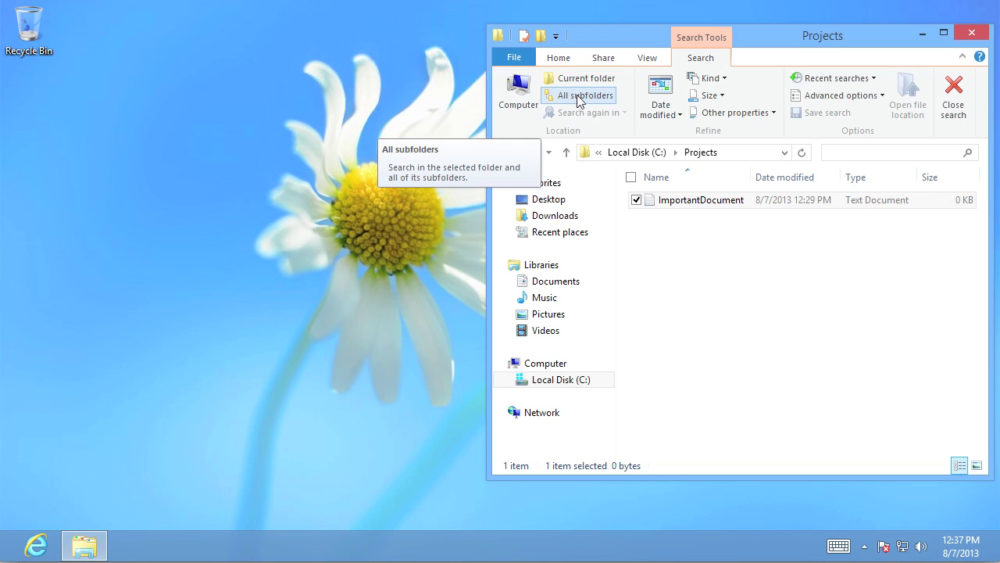
click(711, 288)
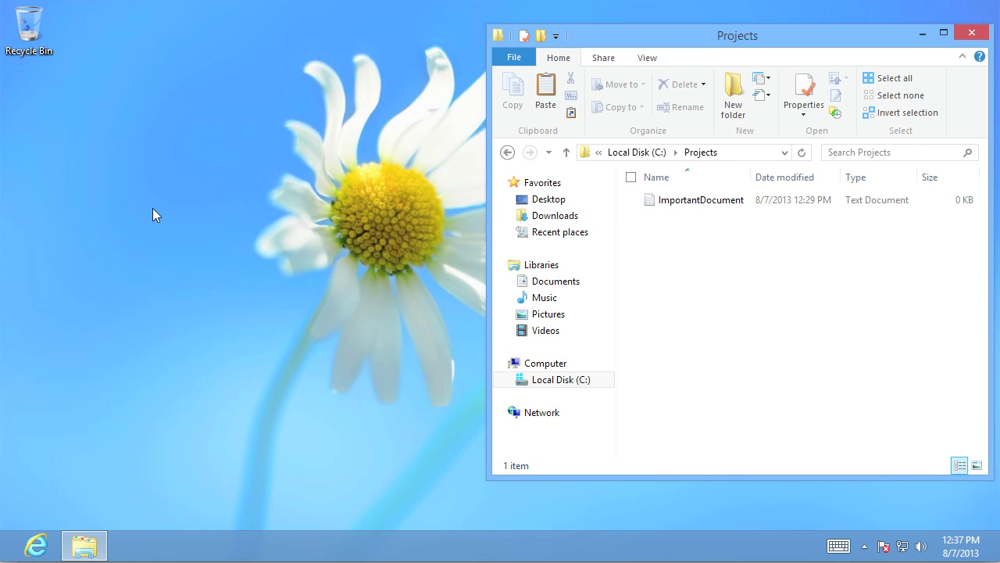
Create a new folder named ProjectFolder1 on the desktop and open it beside the Projects window.
right_click(124, 173)
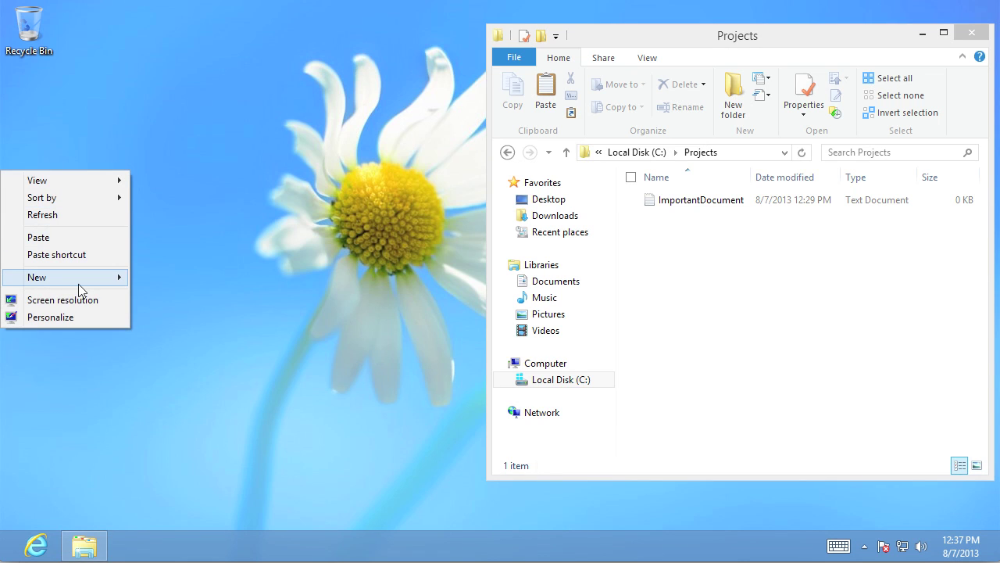
mouse_move(79, 284)
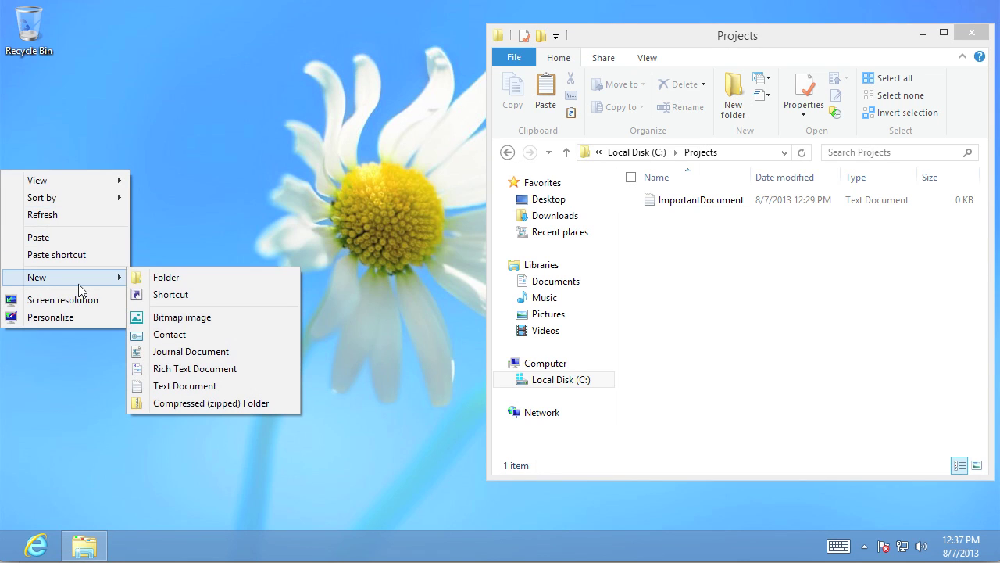
click(183, 277)
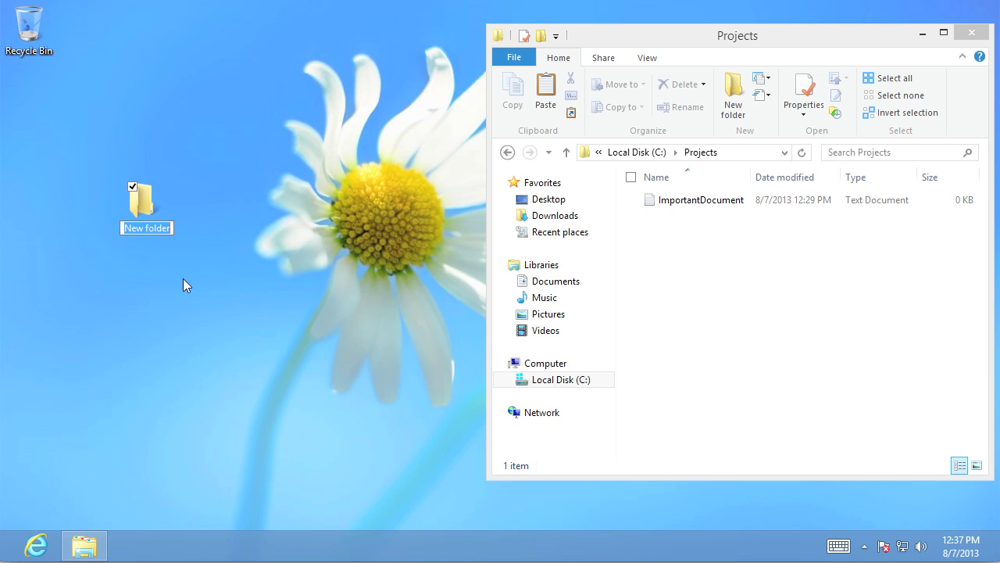
text(ProjectFolder 1)
key(Return)
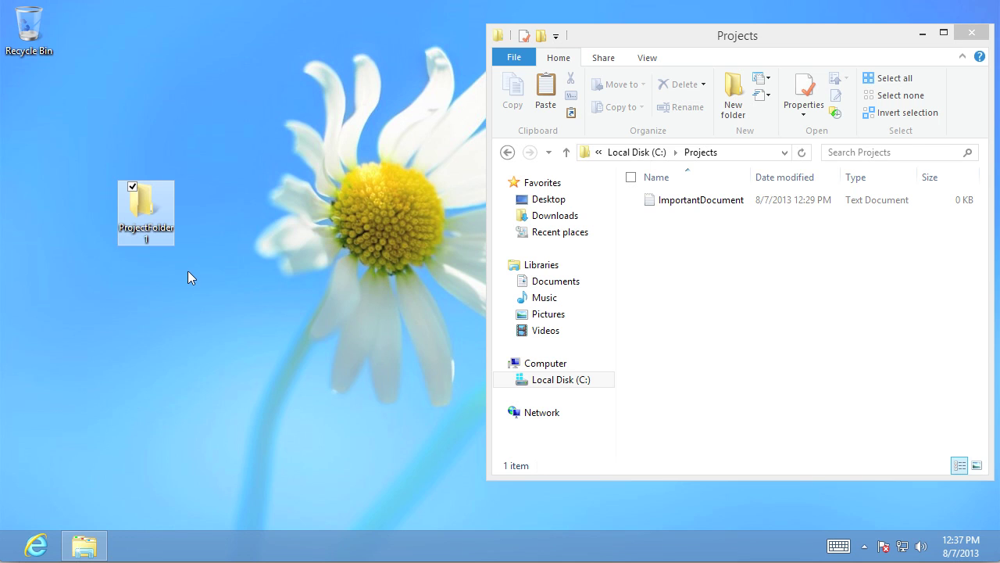
double_click(137, 199)
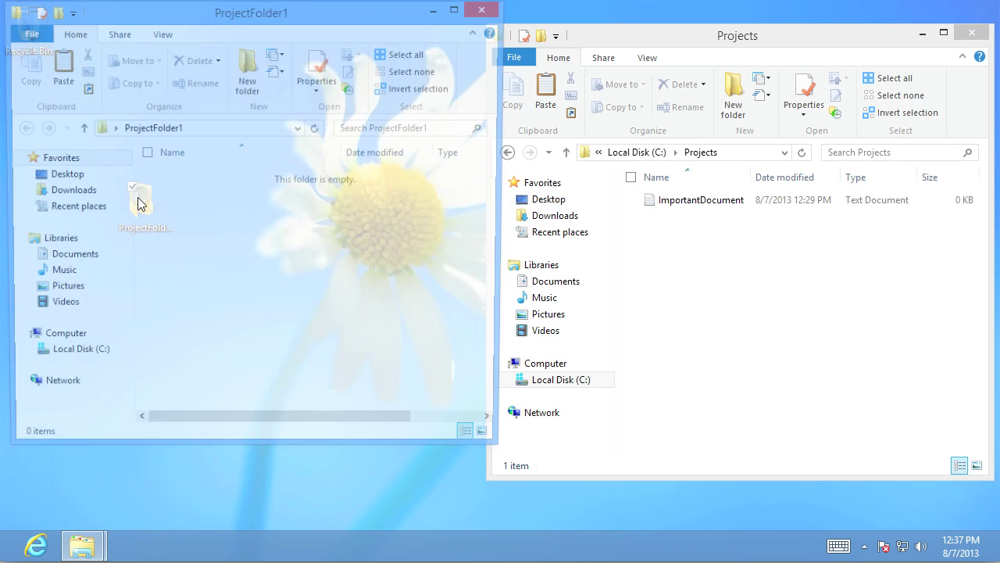
drag(354, 17, 355, 26)
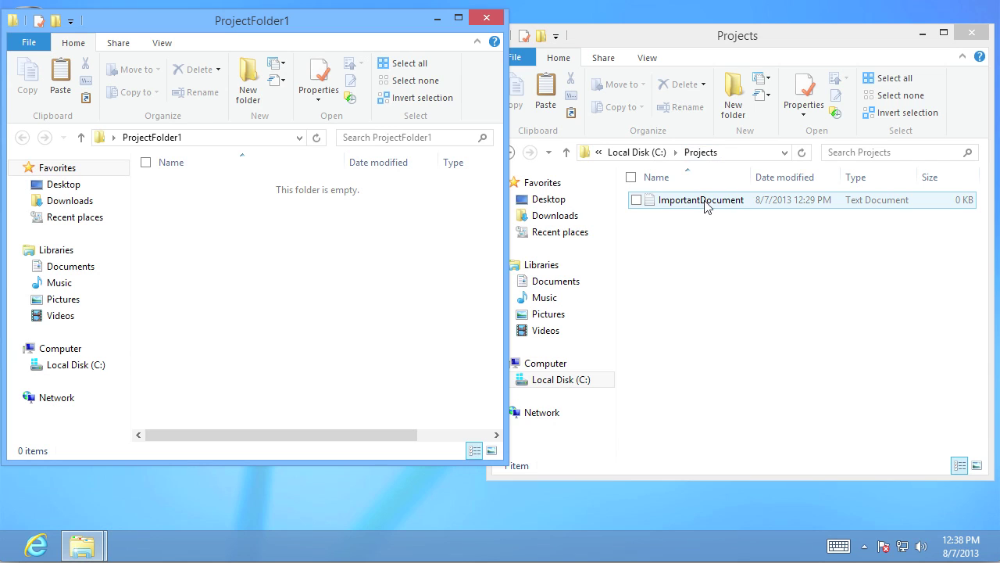
Move ImportantDocument from the Projects folder into ProjectFolder1, and undo the move.
drag(700, 206, 216, 262)
click(221, 261)
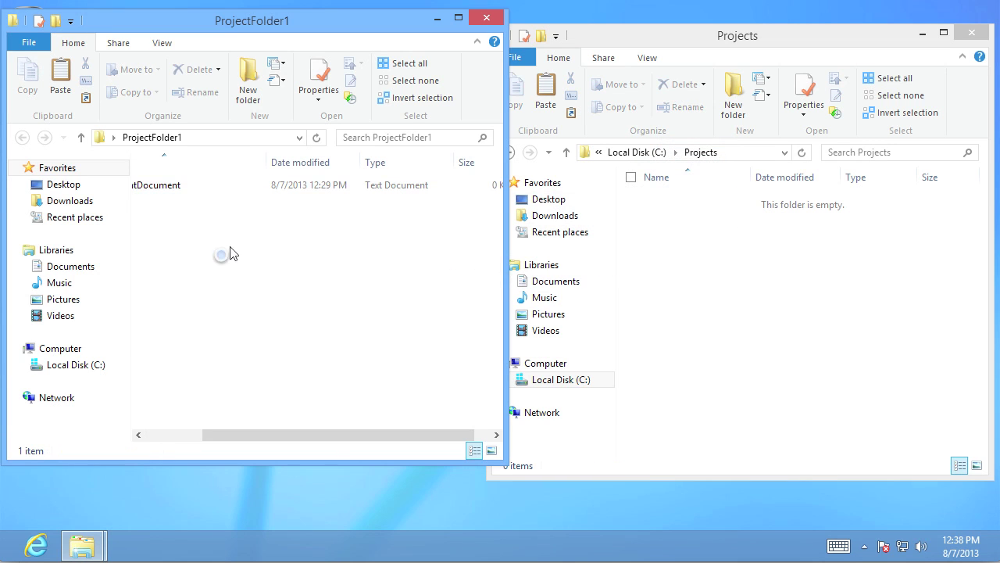
drag(227, 435, 151, 436)
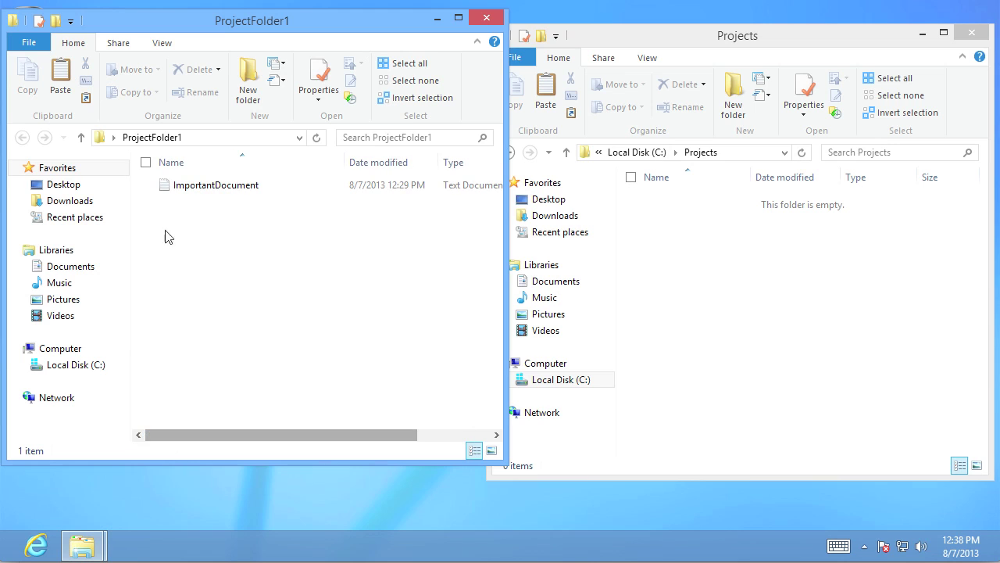
click(731, 230)
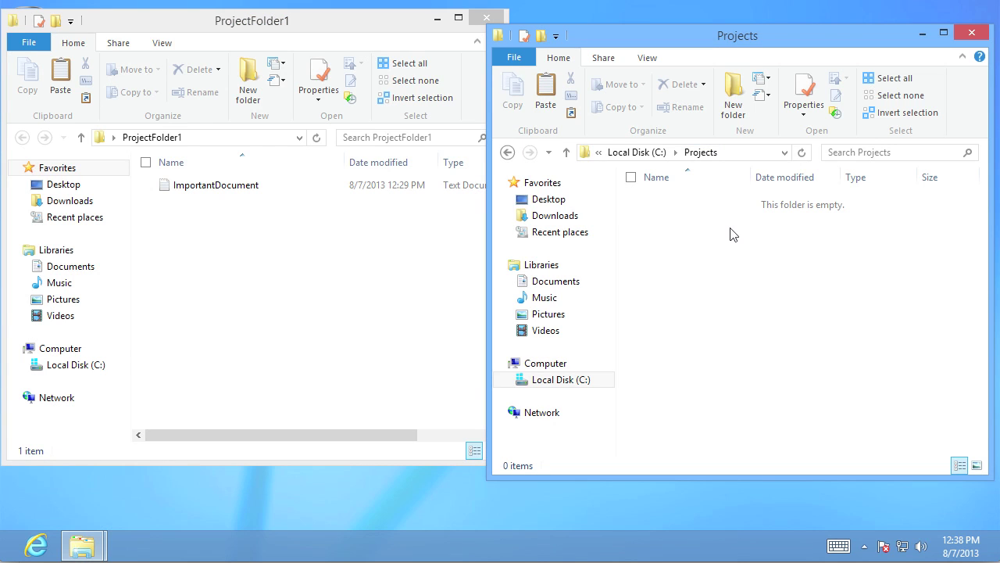
key(ctrl+v)
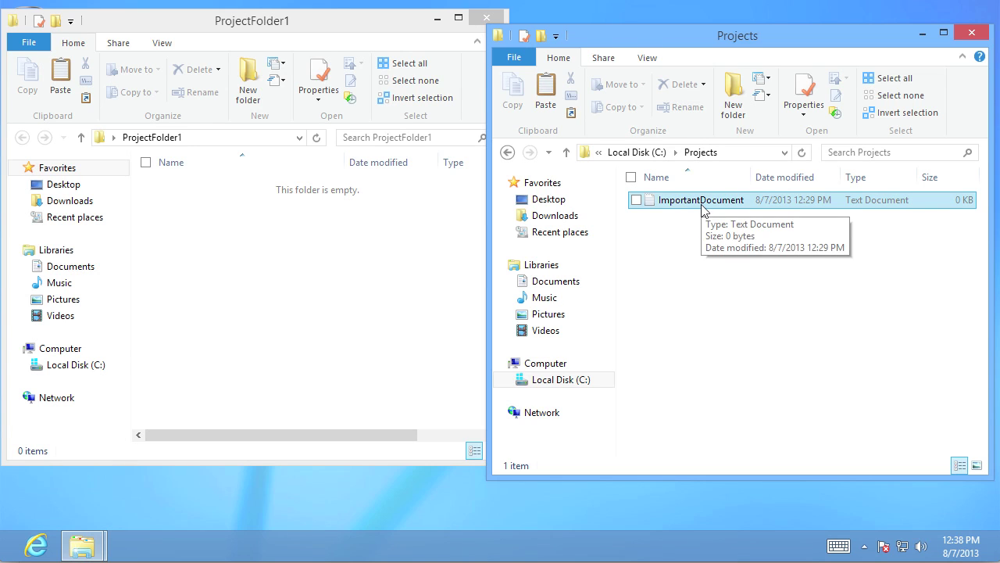
Copy ImportantDocument from the Projects folder, paste it into ProjectFolder1, and remove the pasted copy.
right_click(702, 205)
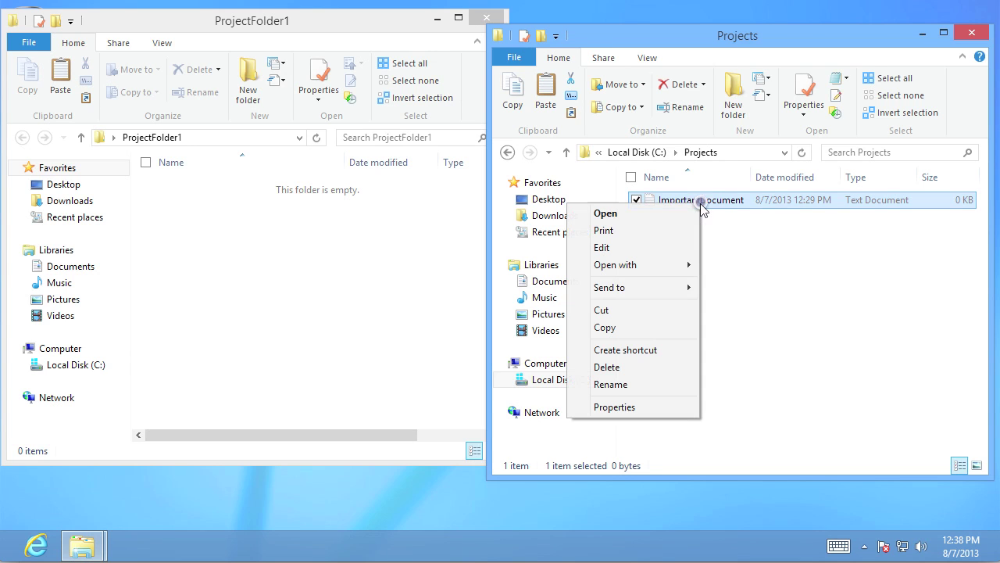
click(656, 328)
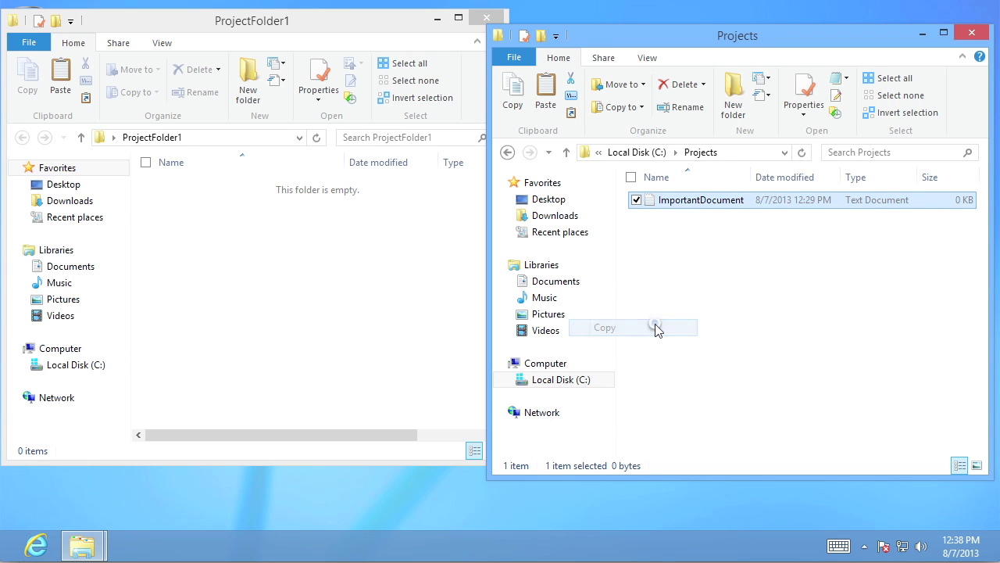
right_click(219, 218)
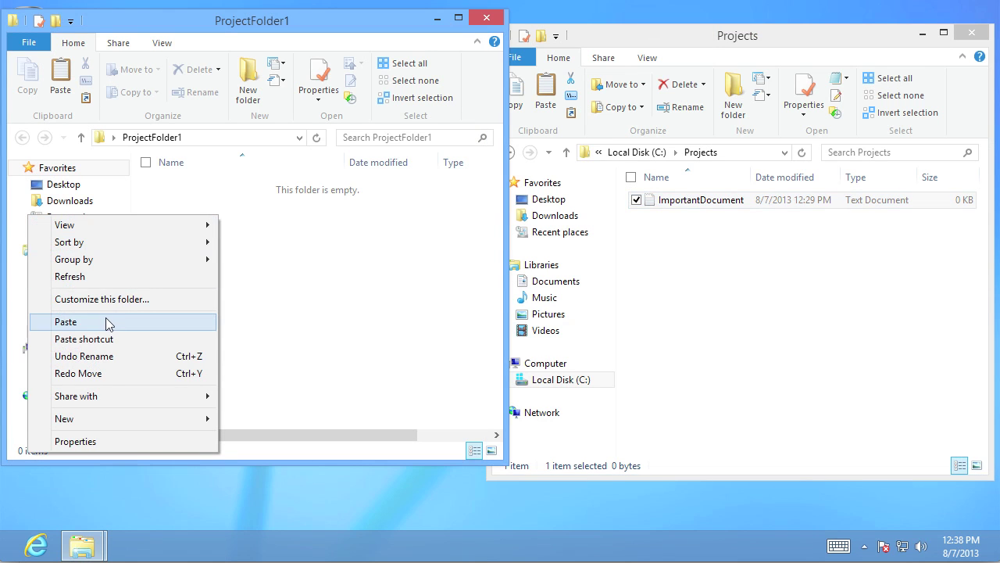
click(106, 325)
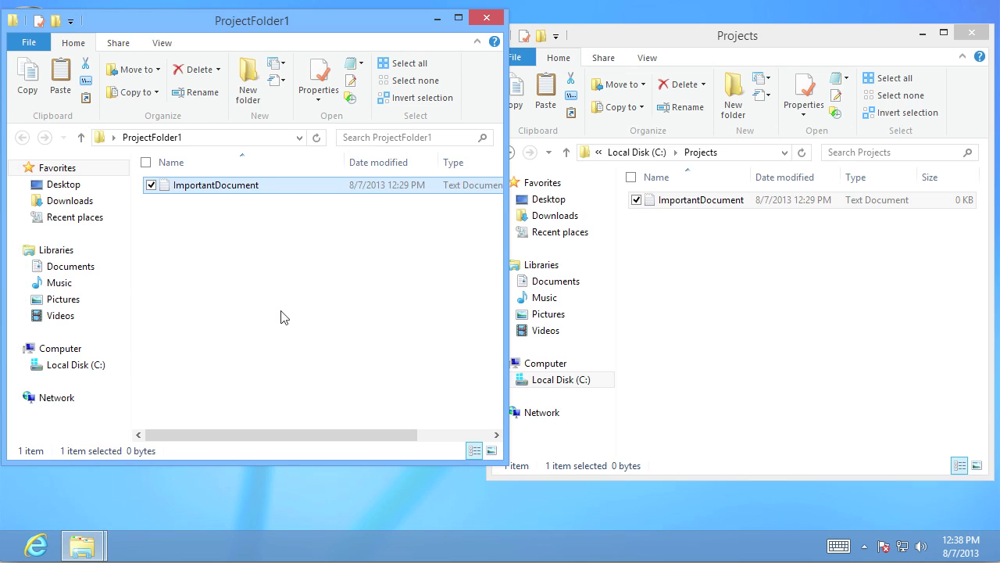
key(Delete)
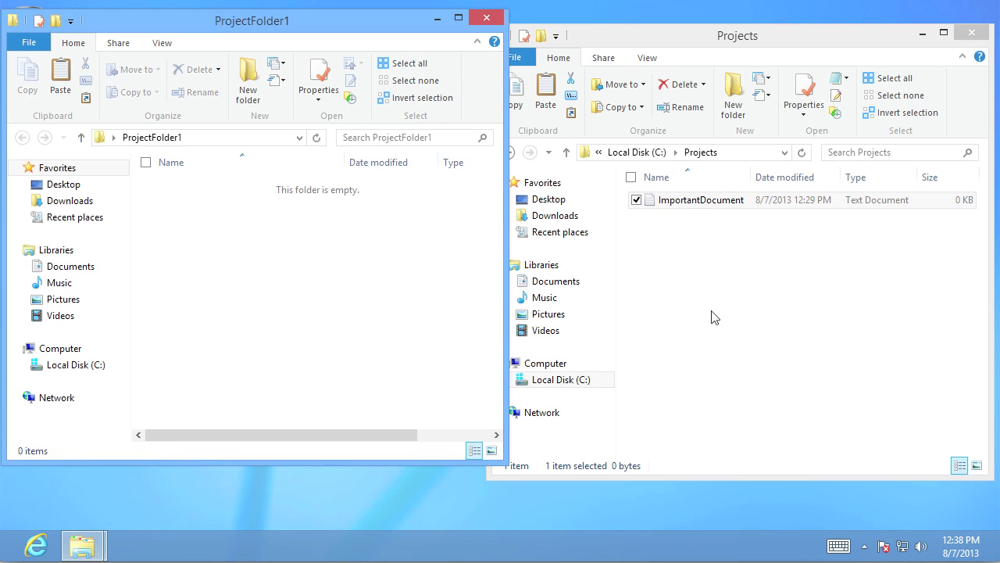
click(687, 294)
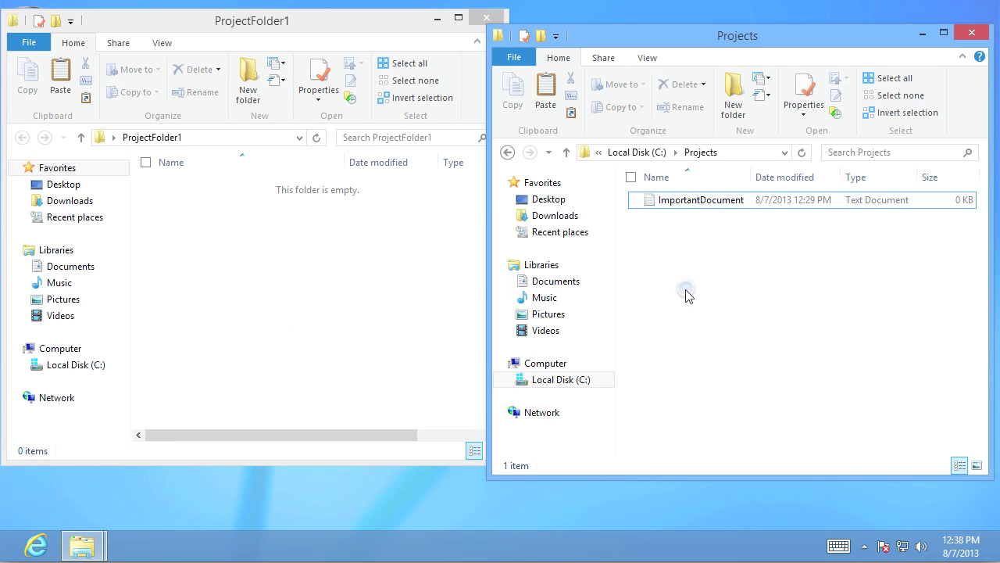
Place another copy of ImportantDocument from Projects in ProjectFolder1, and undo the copy.
click(690, 204)
click(205, 261)
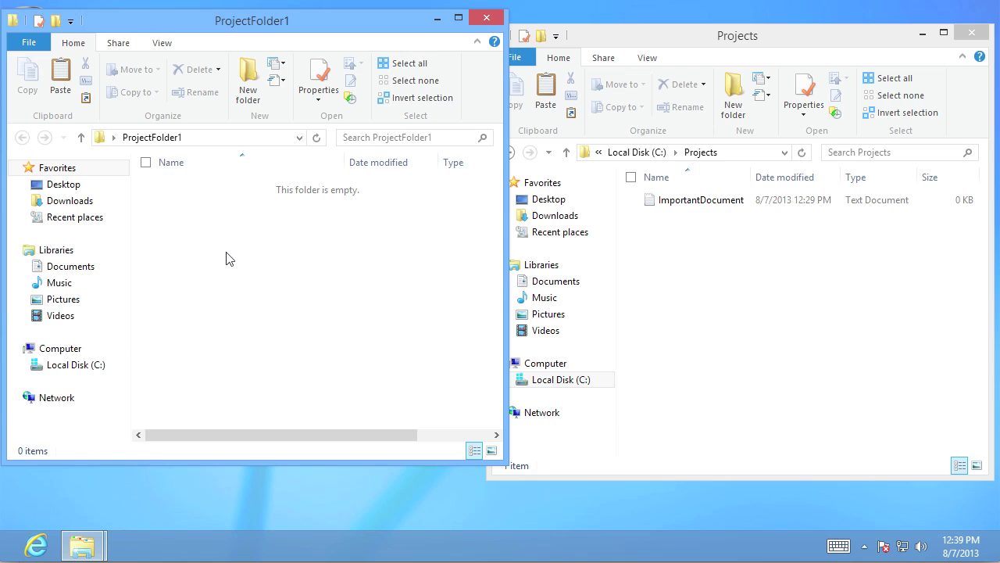
key(ctrl+v)
click(227, 259)
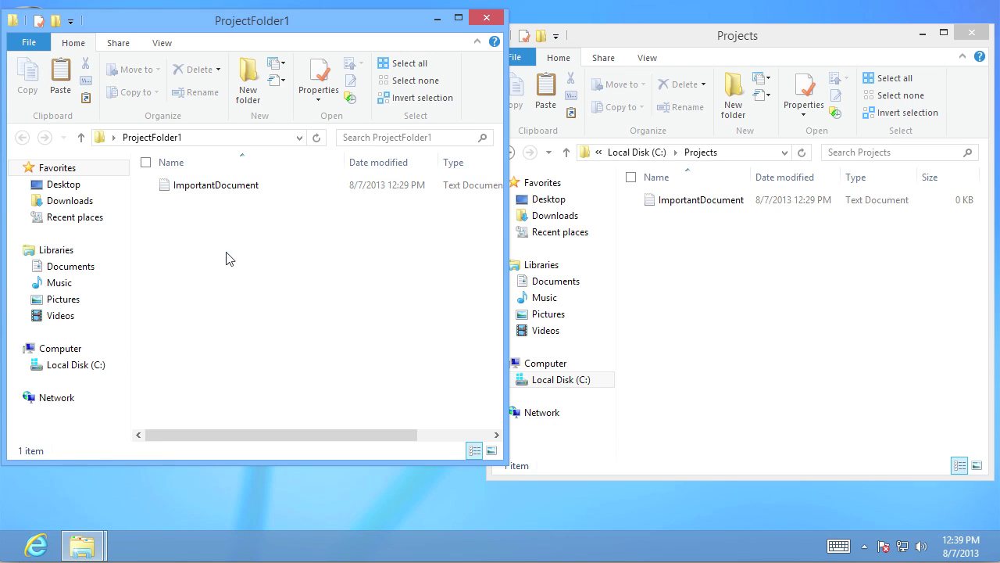
click(746, 333)
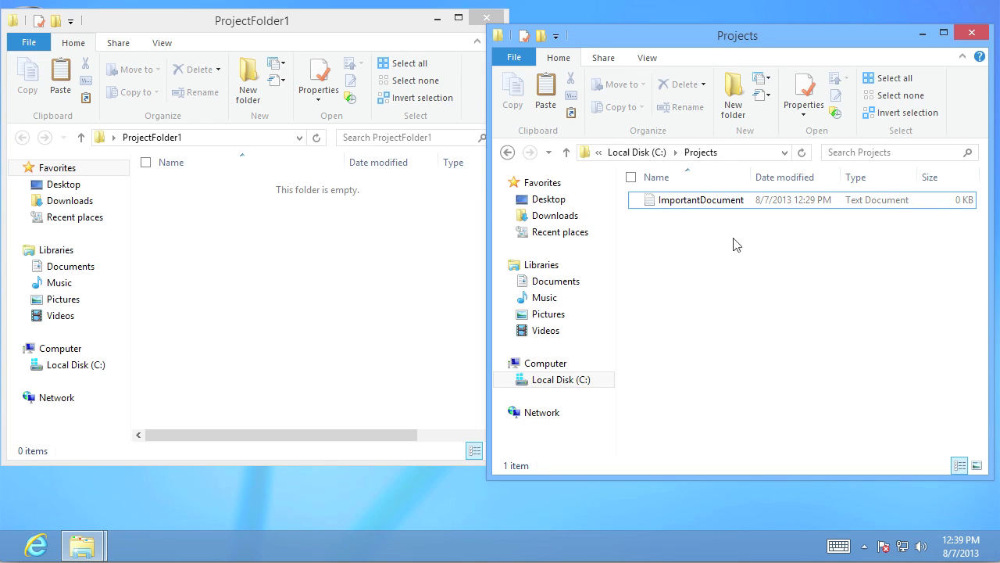
Cut ImportantDocument from the Projects folder and paste it into ProjectFolder1.
right_click(692, 205)
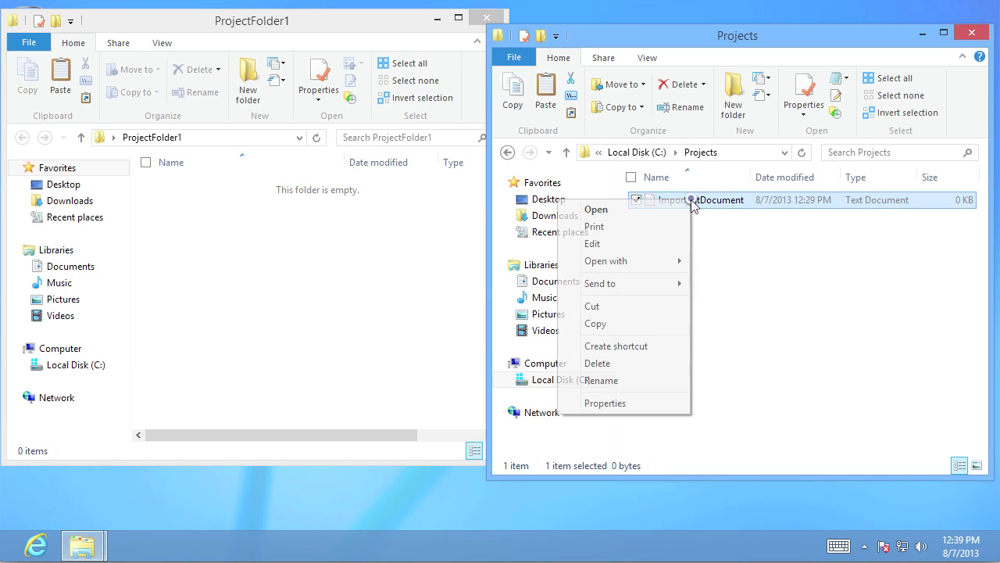
click(605, 307)
right_click(233, 252)
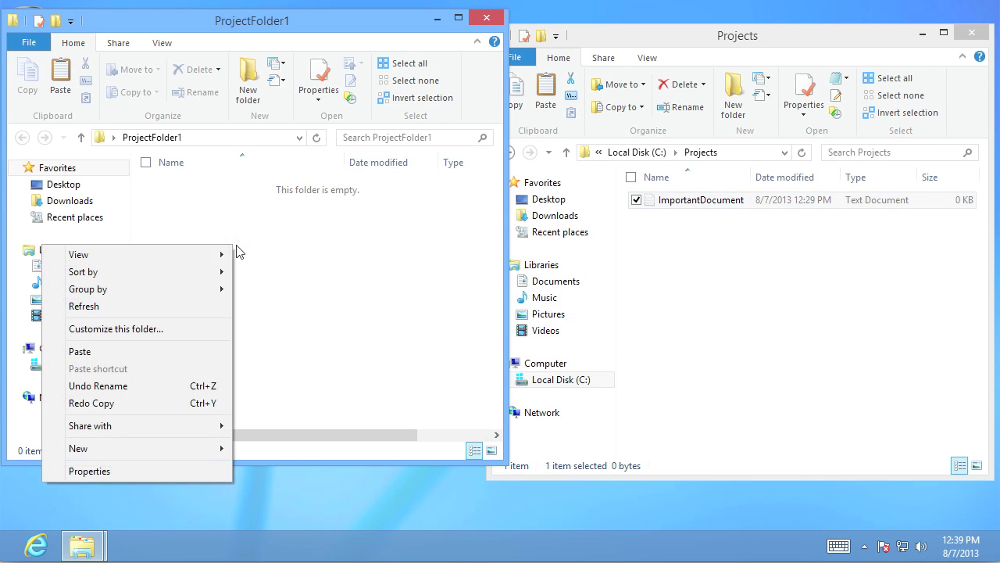
click(129, 351)
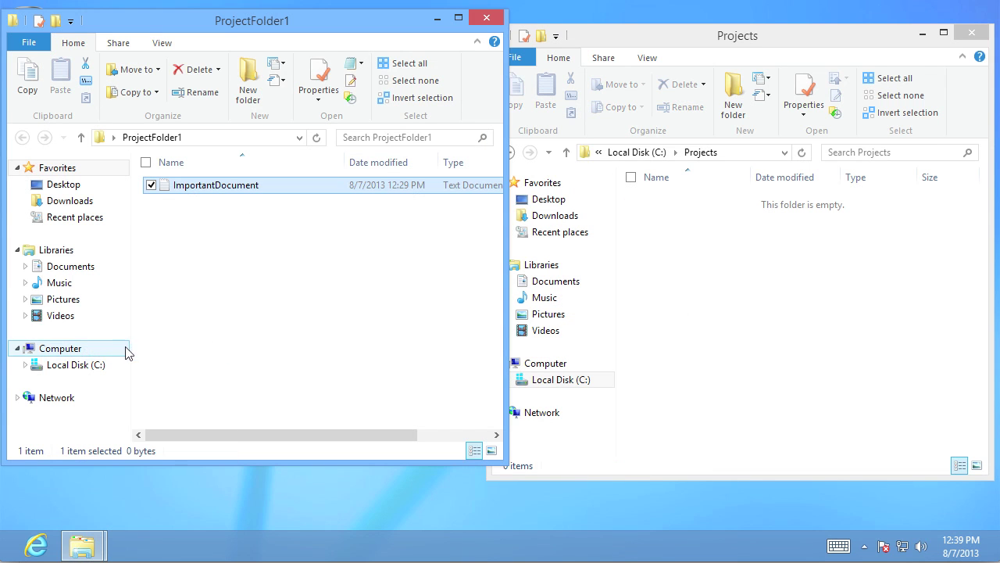
click(766, 308)
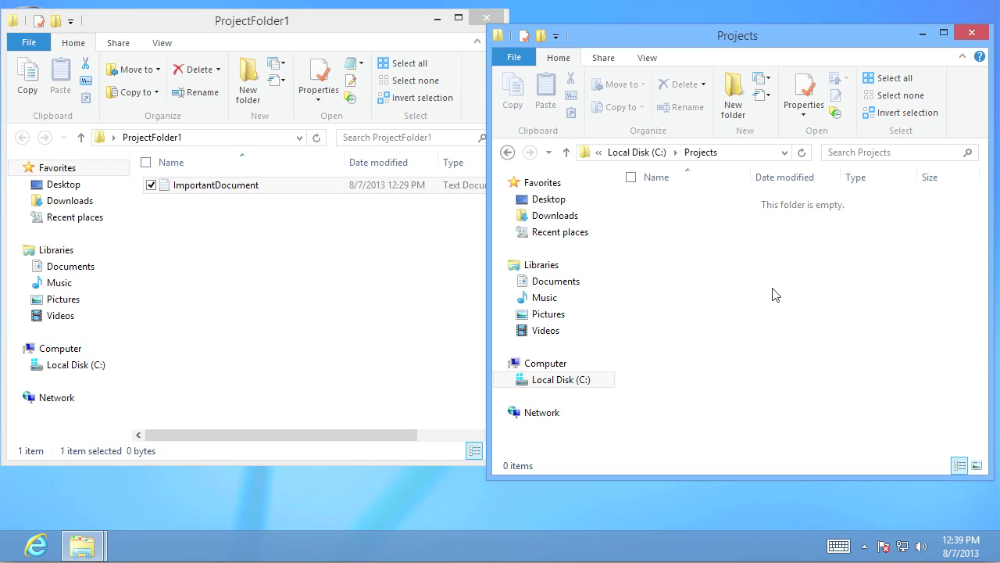
Undo the last move of ImportantDocument, and move it again from Projects into ProjectFolder1 by cutting and pasting.
key(ctrl+z)
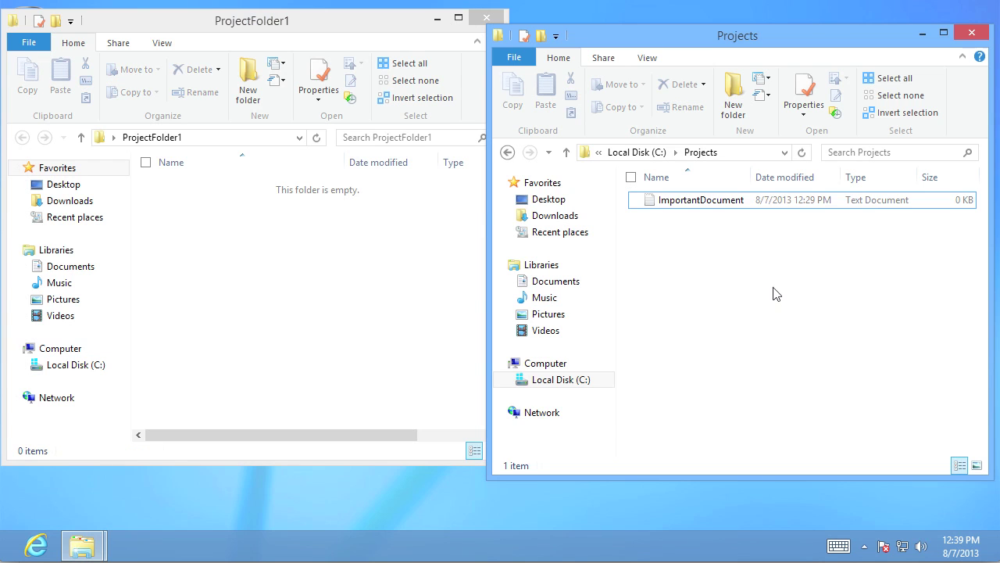
click(681, 205)
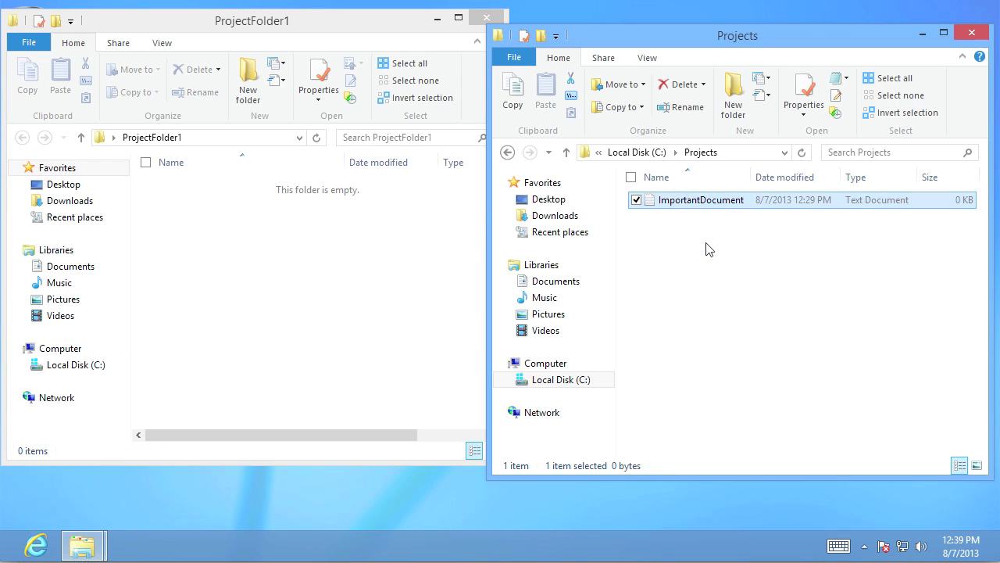
key(ctrl+c)
click(350, 268)
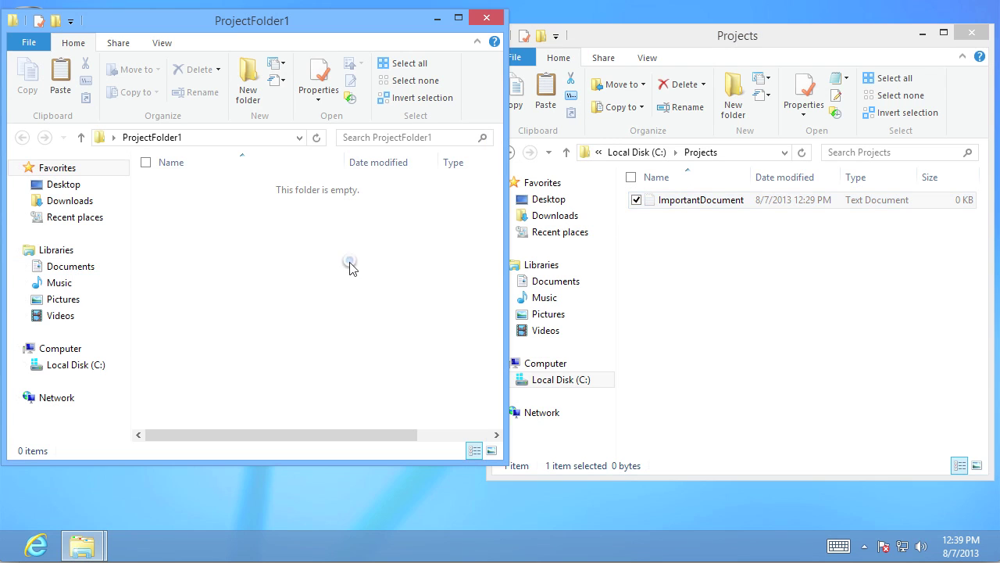
key(ctrl+v)
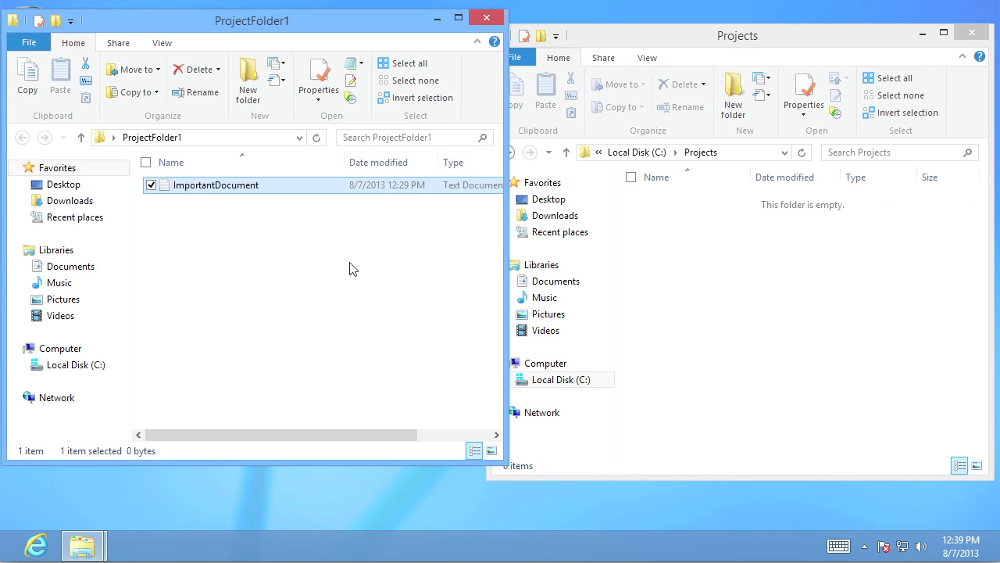
click(667, 293)
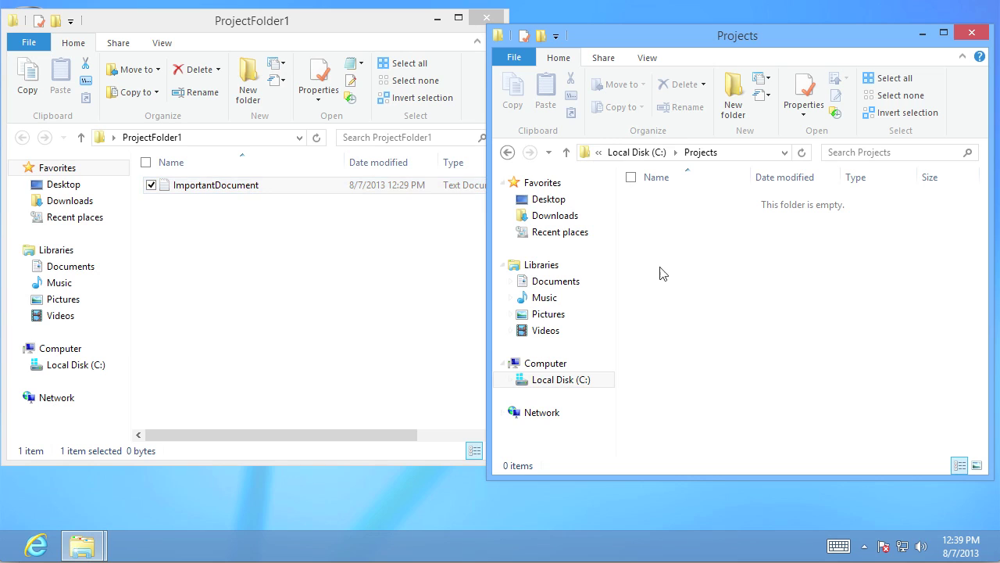
Rename ImportantDocument in ProjectFolder1 as Document1, editing its name directly in the file list, and undo the rename.
click(289, 260)
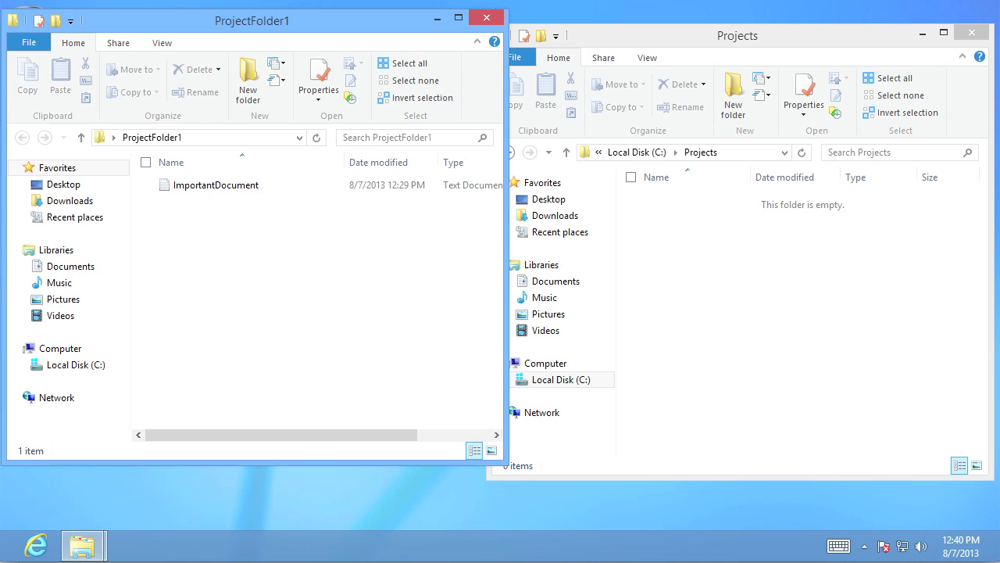
click(209, 191)
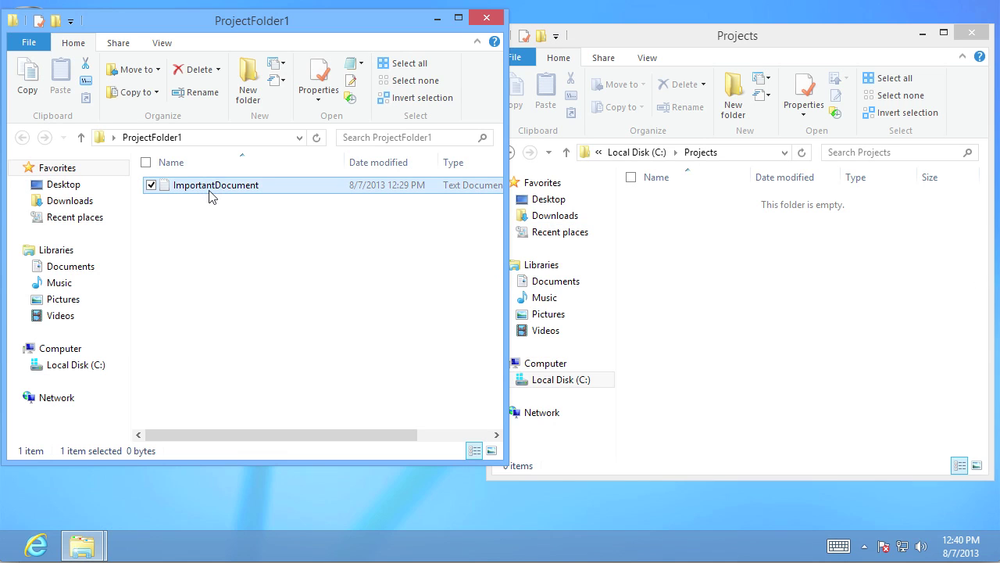
click(208, 187)
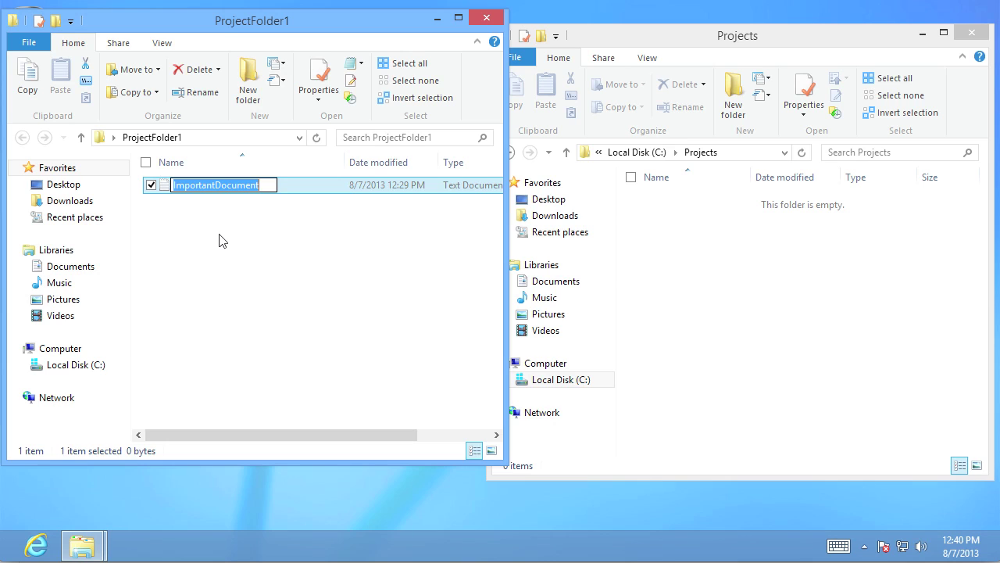
text(Document1)
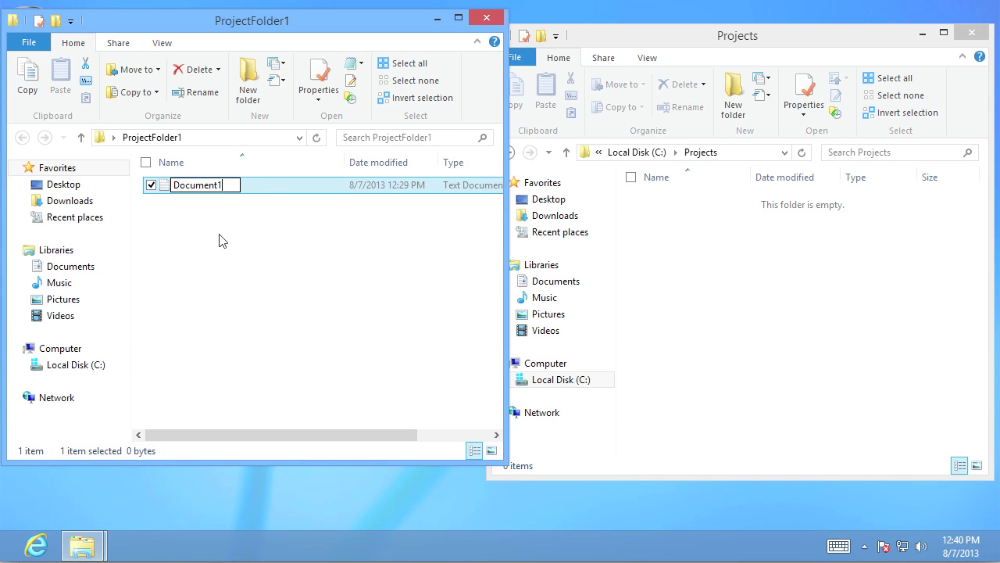
key(Return)
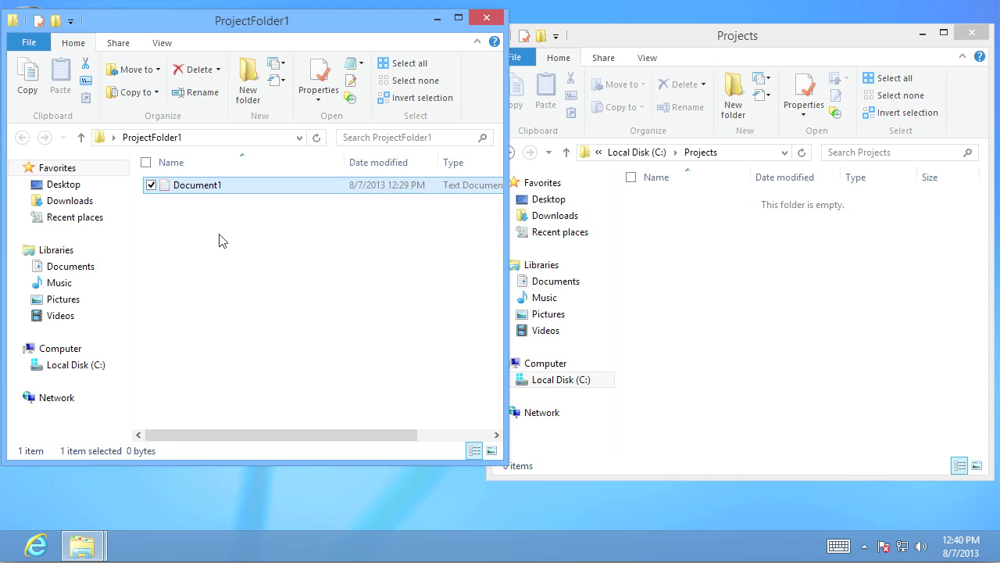
key(ctrl+z)
Rename ImportantDocument as Document1 once more, using the file's Rename command, and undo the change.
right_click(219, 188)
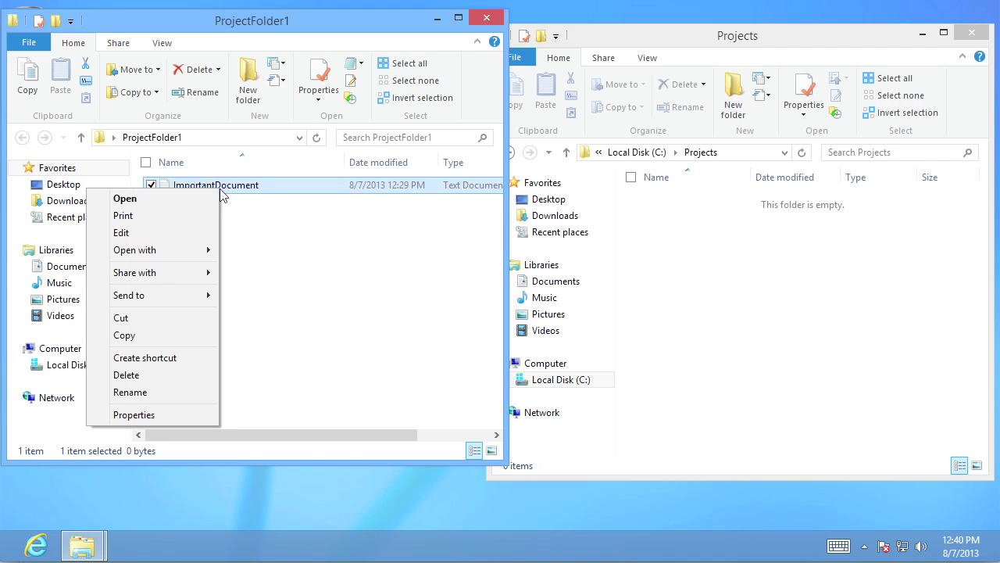
click(171, 392)
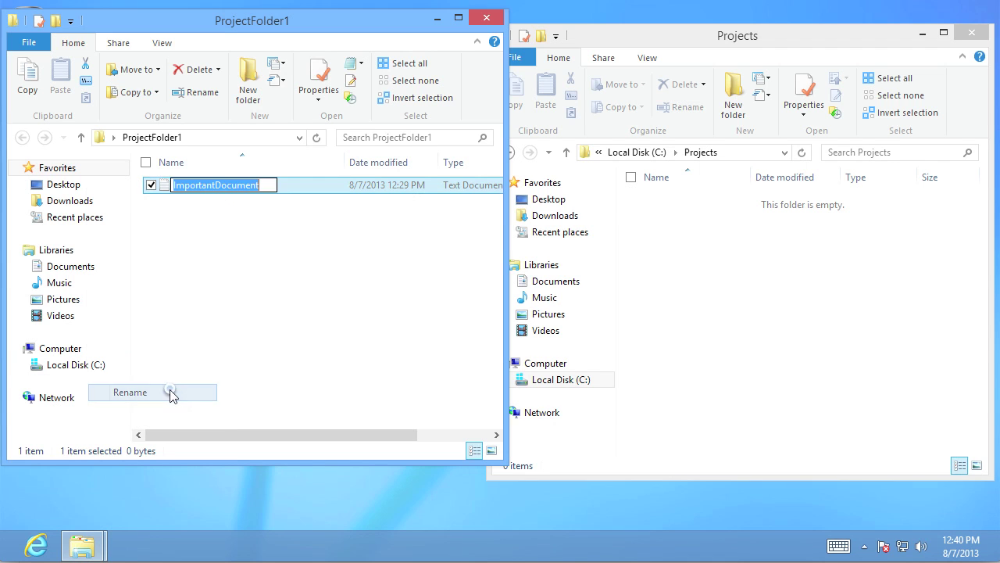
text(Document)
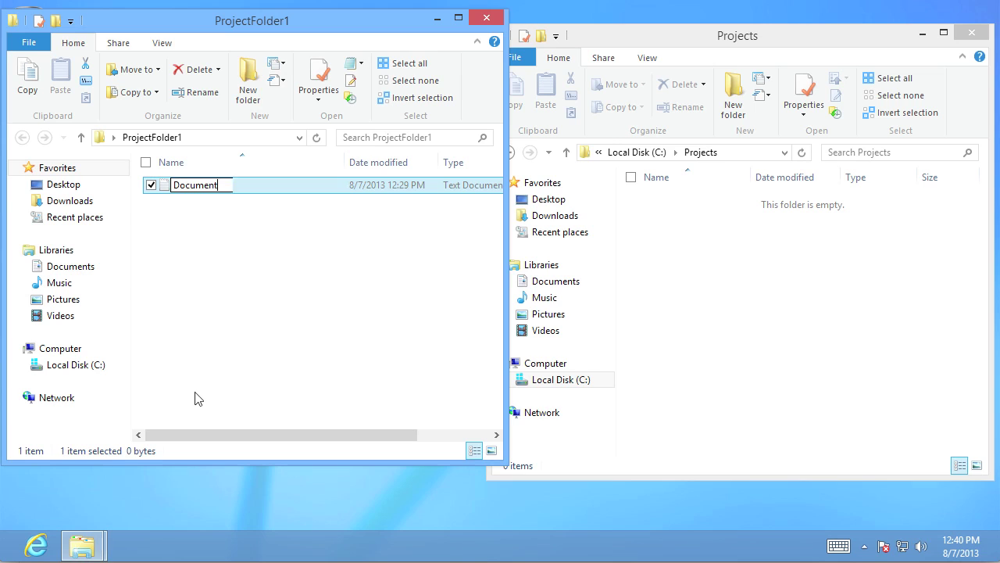
text(1)
key(Return)
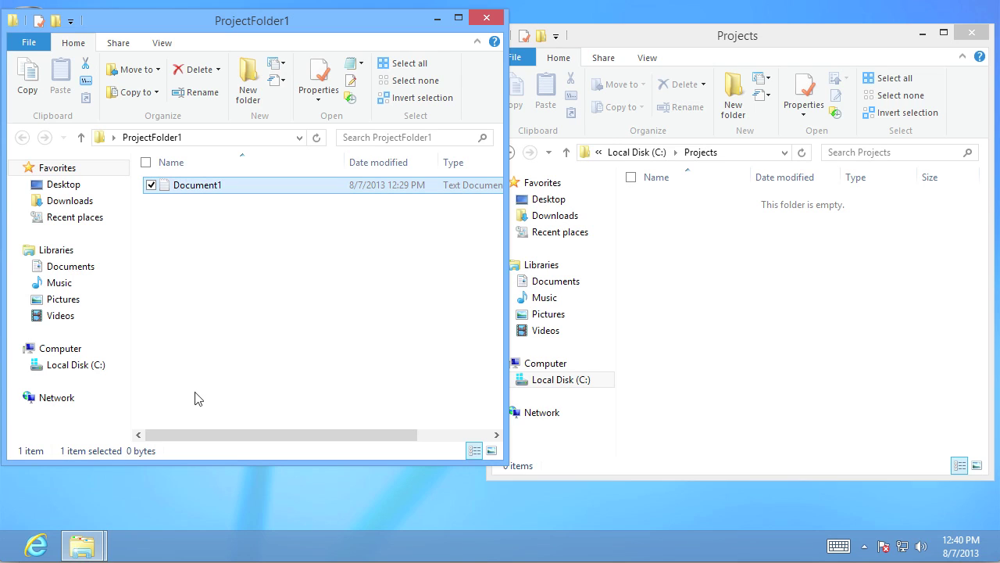
key(ctrl+z)
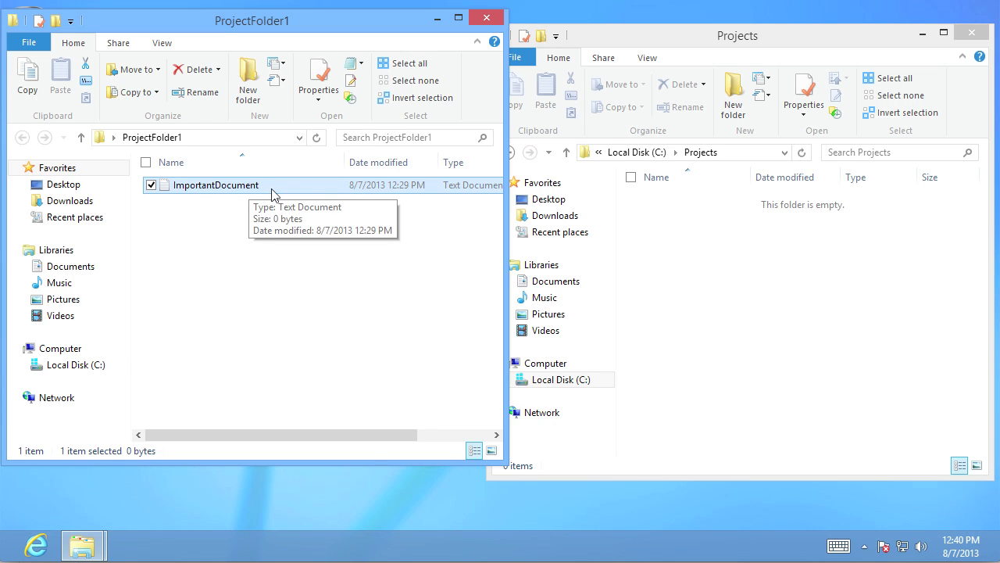
Delete ImportantDocument from ProjectFolder1, and undo the deletion.
drag(293, 26, 389, 33)
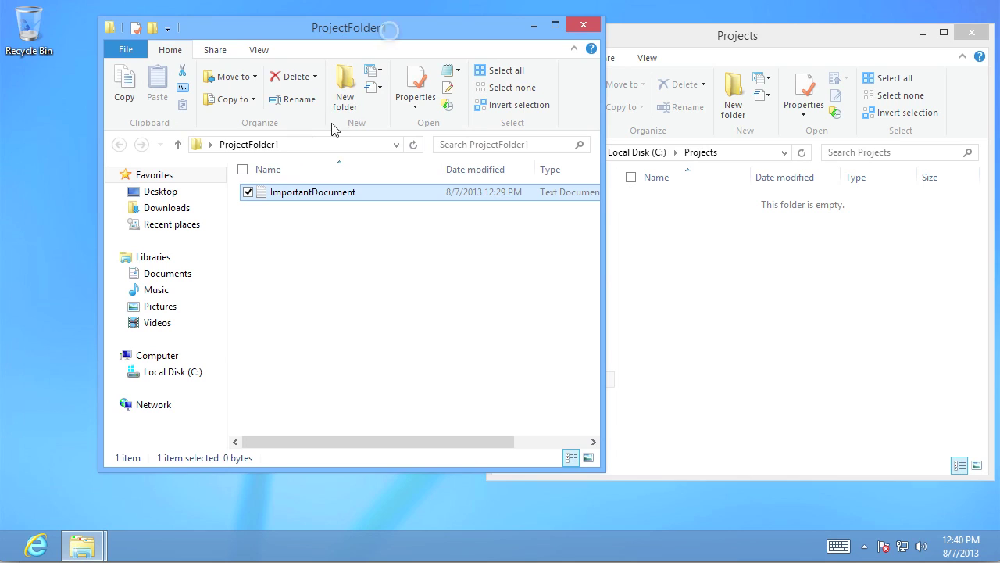
click(315, 198)
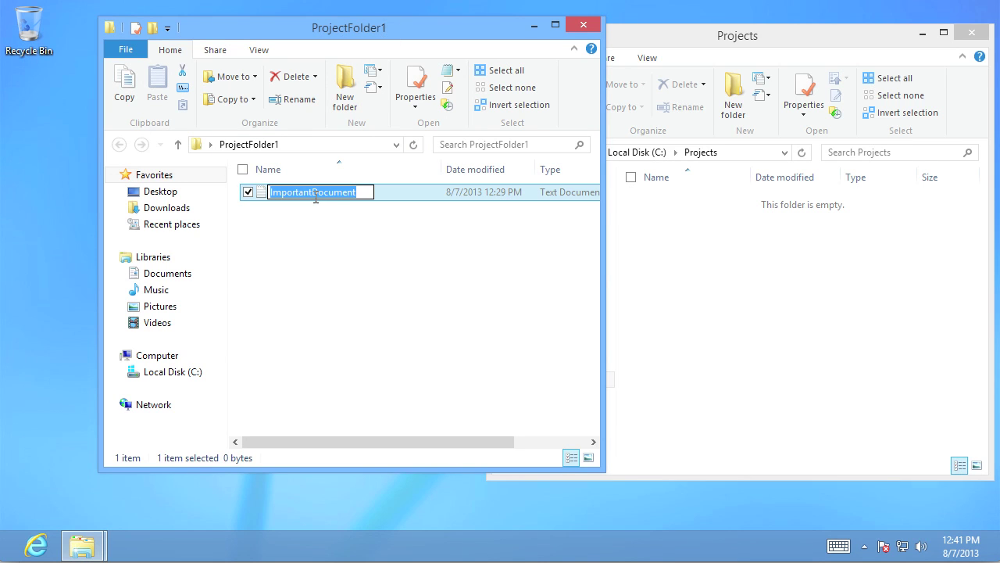
click(336, 209)
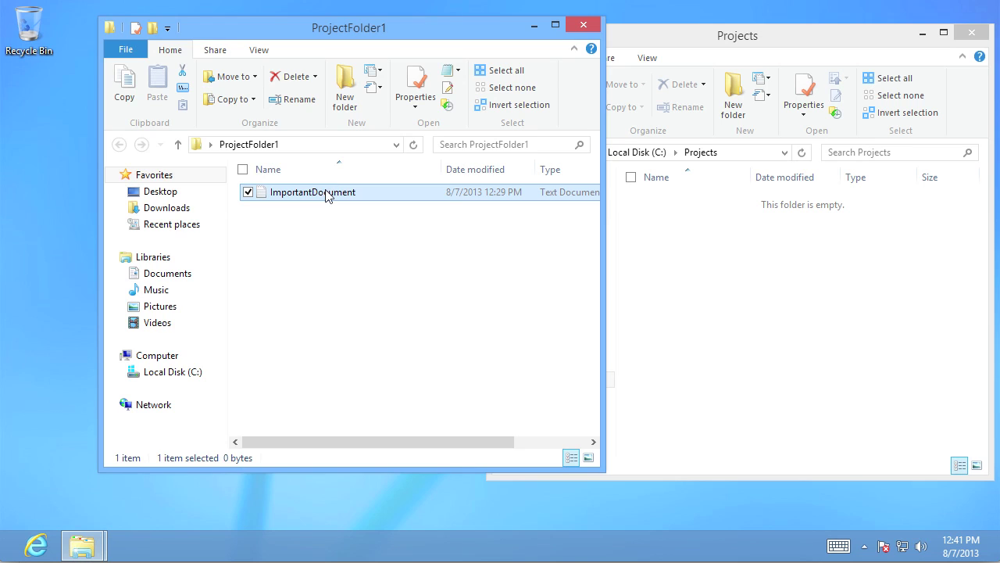
key(Delete)
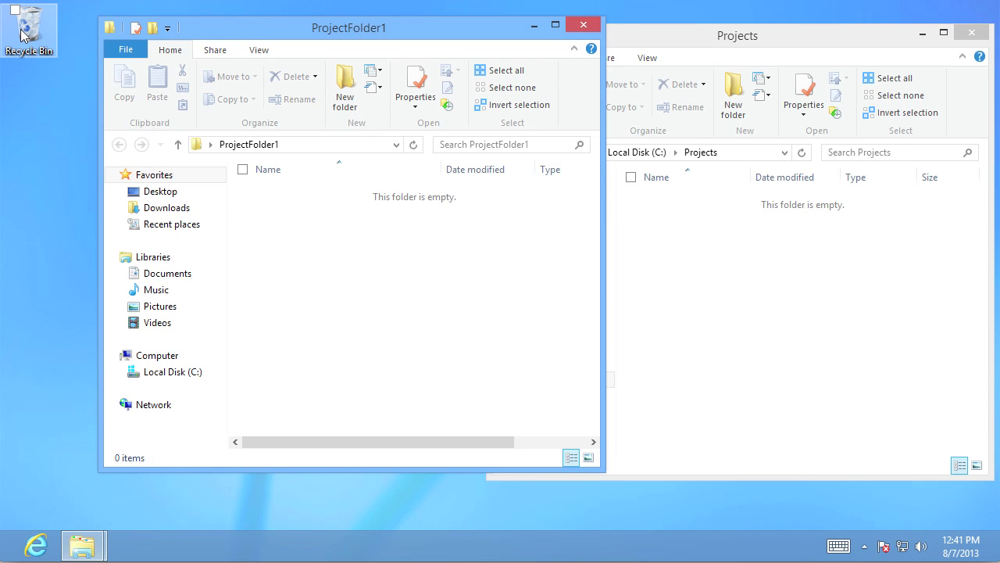
key(ctrl+z)
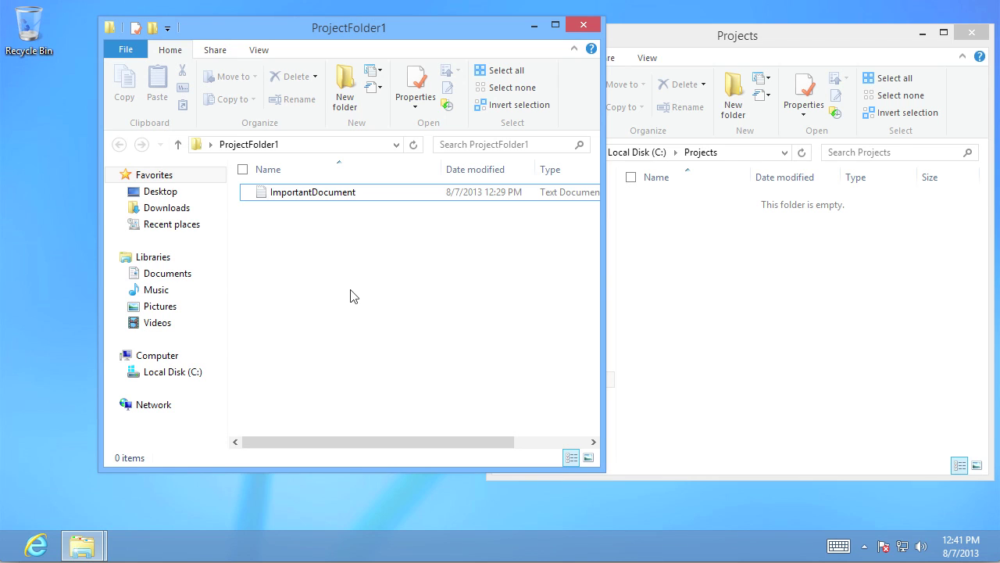
Delete ImportantDocument from ProjectFolder1 and restore it from the Recycle Bin.
right_click(297, 195)
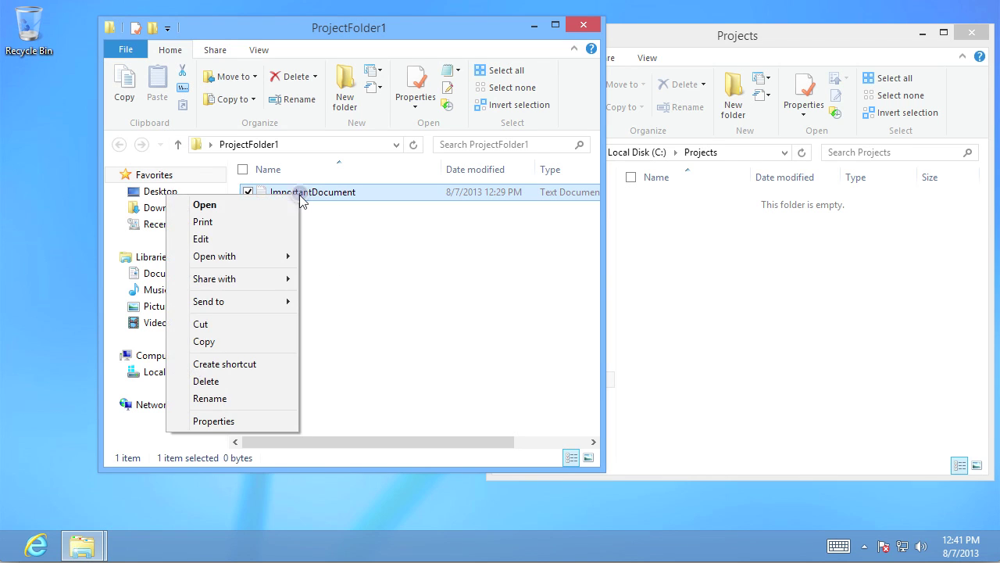
click(258, 382)
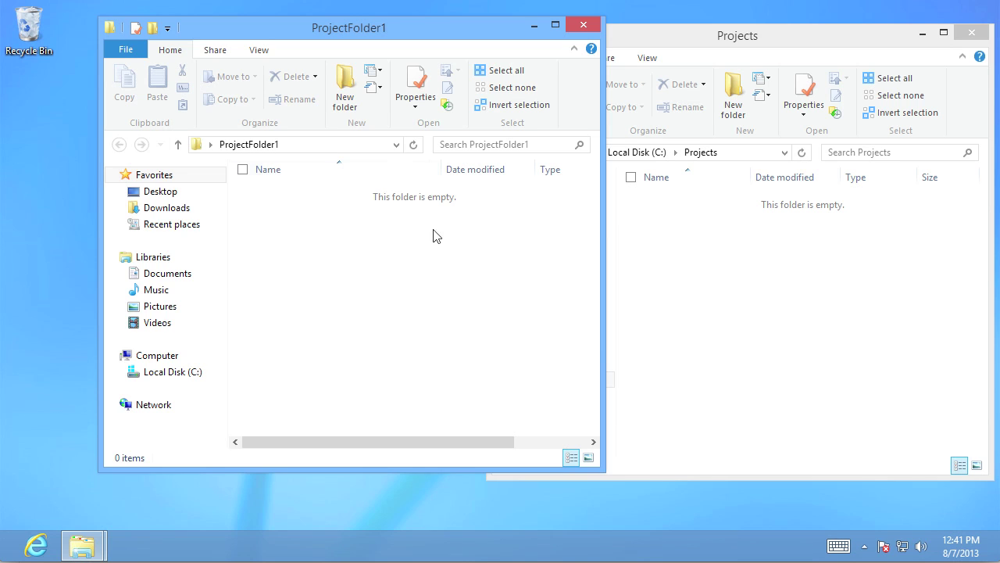
double_click(23, 34)
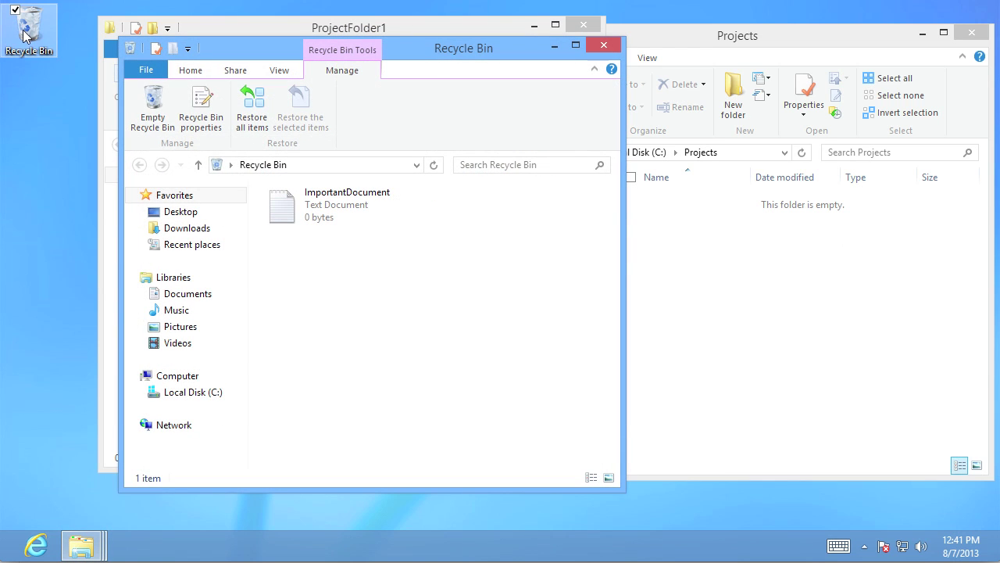
drag(402, 58, 556, 73)
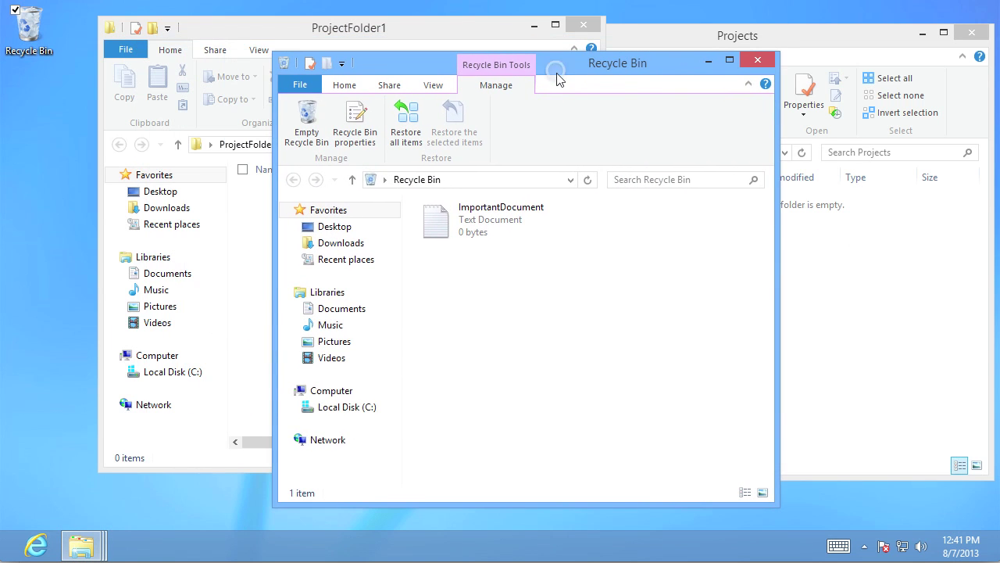
click(479, 222)
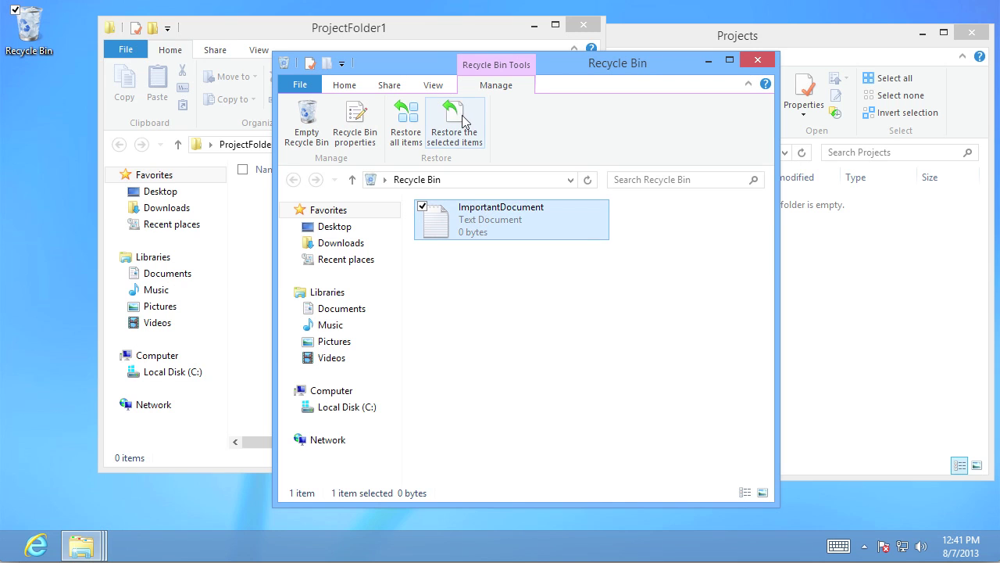
drag(418, 69, 661, 56)
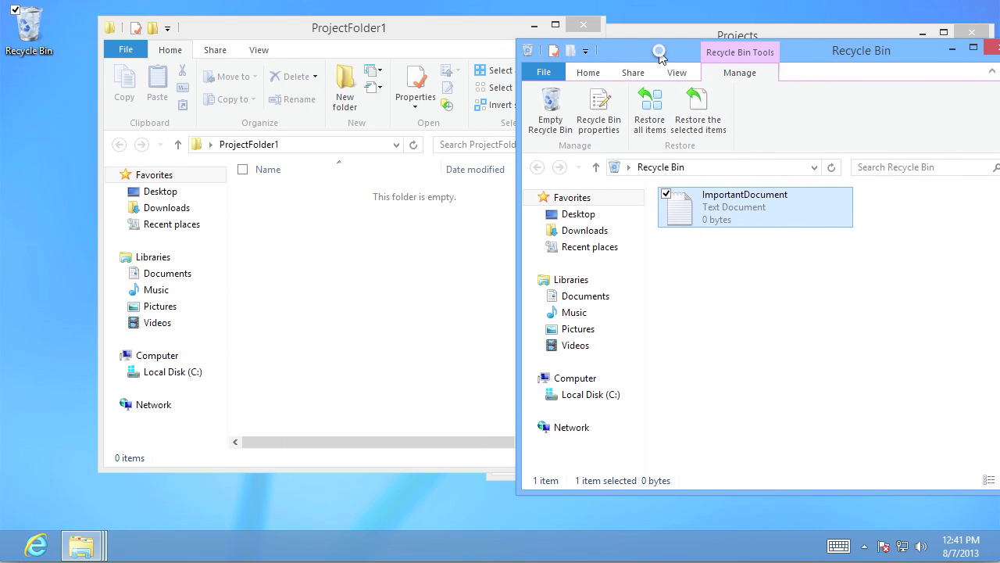
click(698, 106)
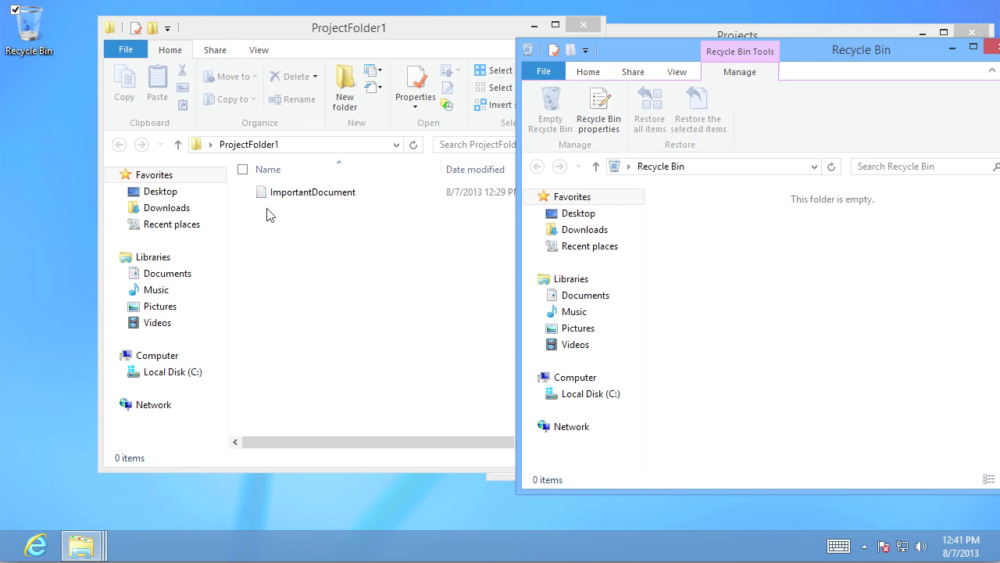
Delete ImportantDocument from ProjectFolder1 and remove it permanently by emptying the Recycle Bin, closing the bin's window when done.
click(304, 191)
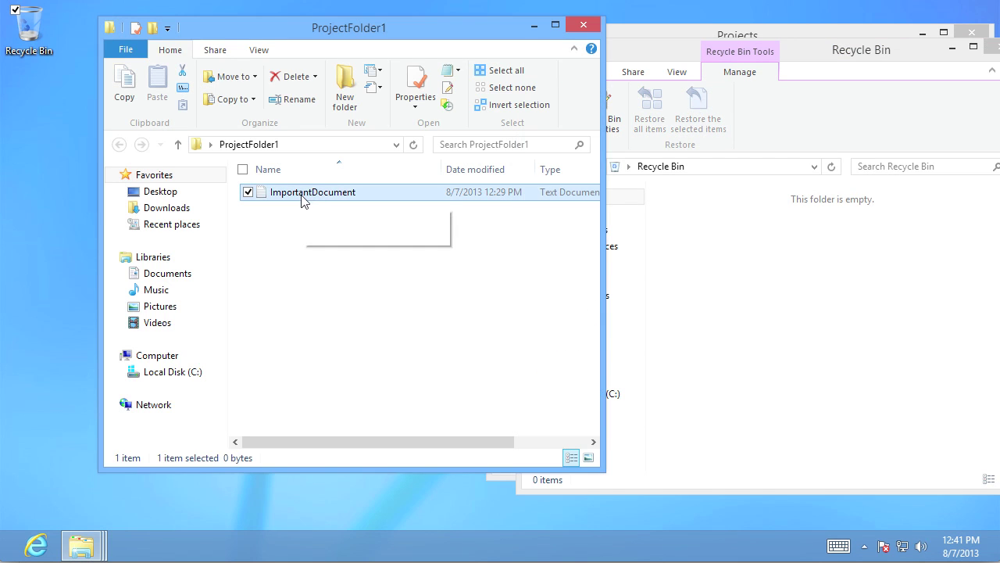
key(Delete)
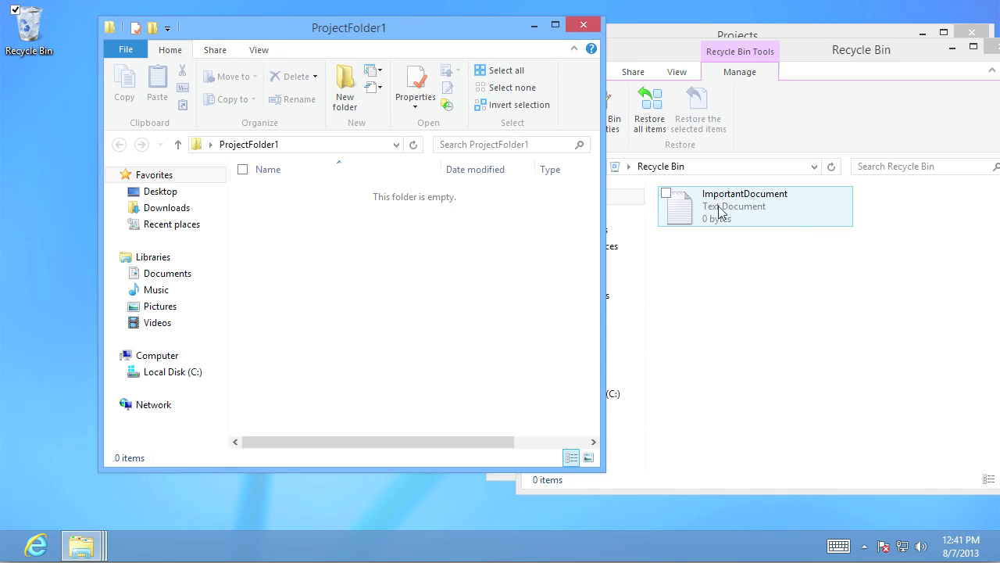
click(766, 297)
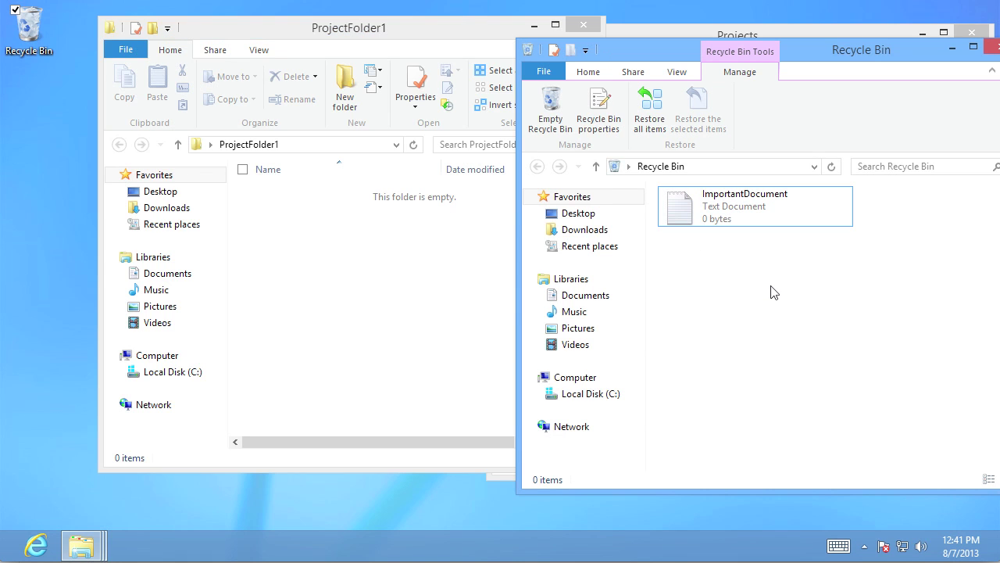
click(547, 113)
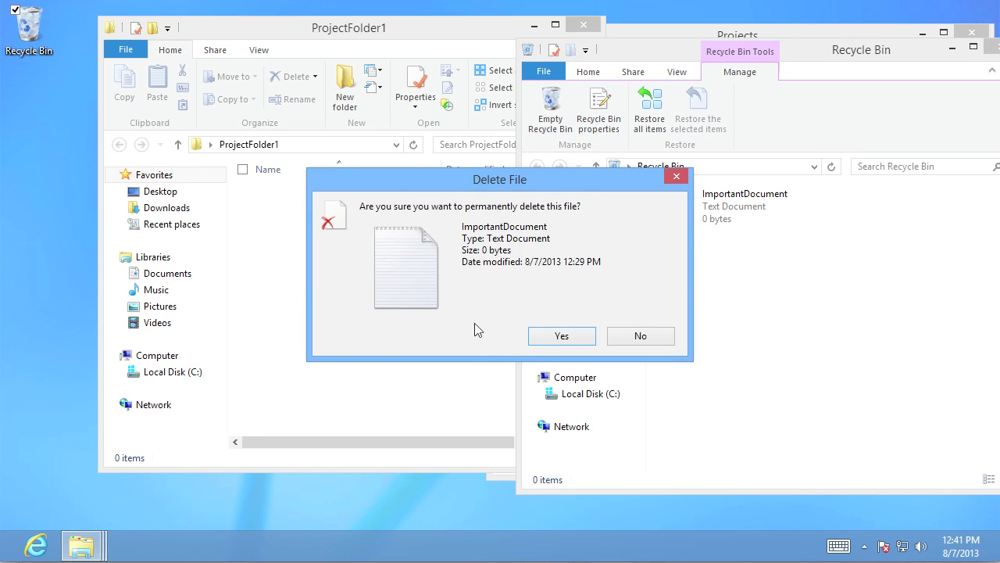
click(553, 339)
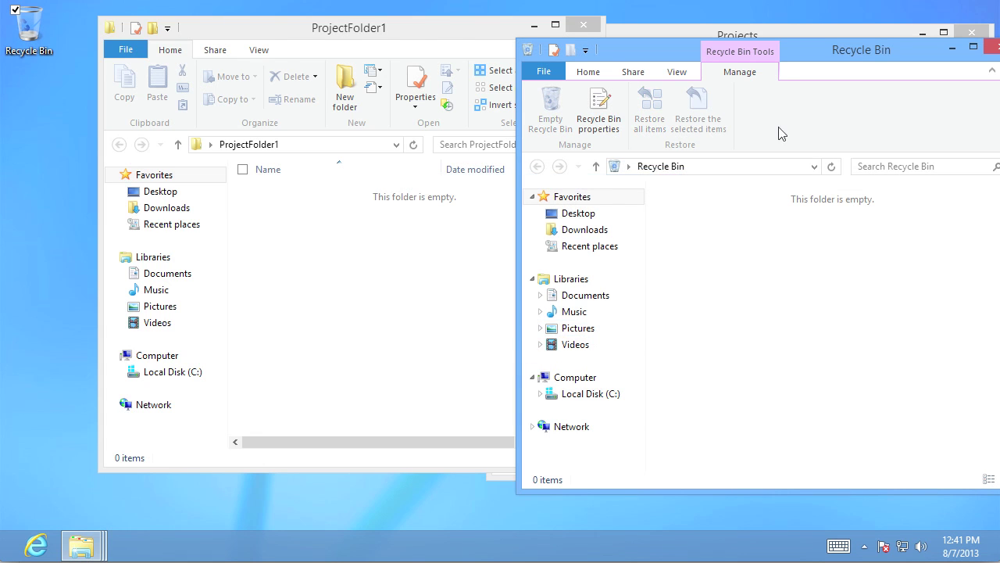
drag(815, 50, 597, 75)
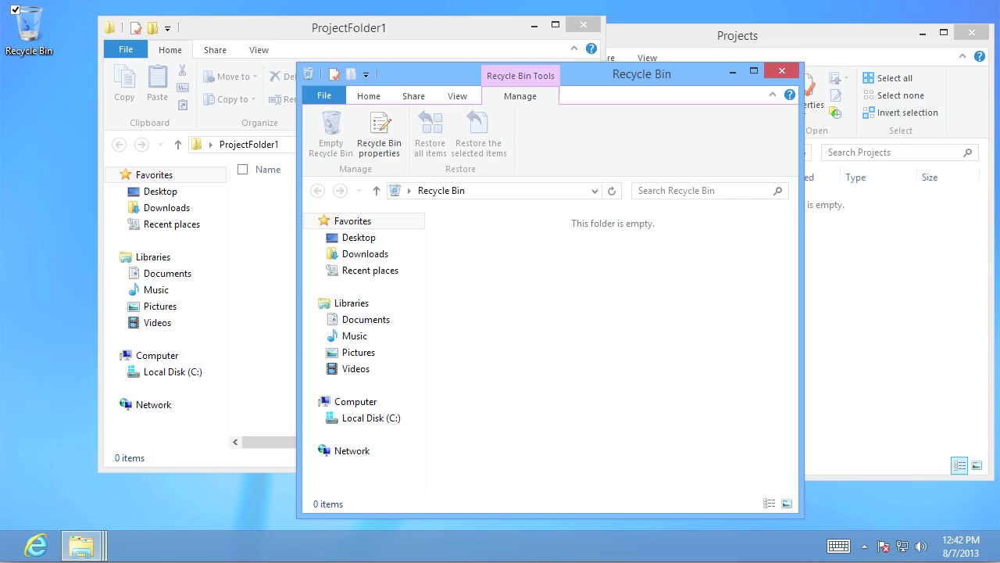
click(781, 70)
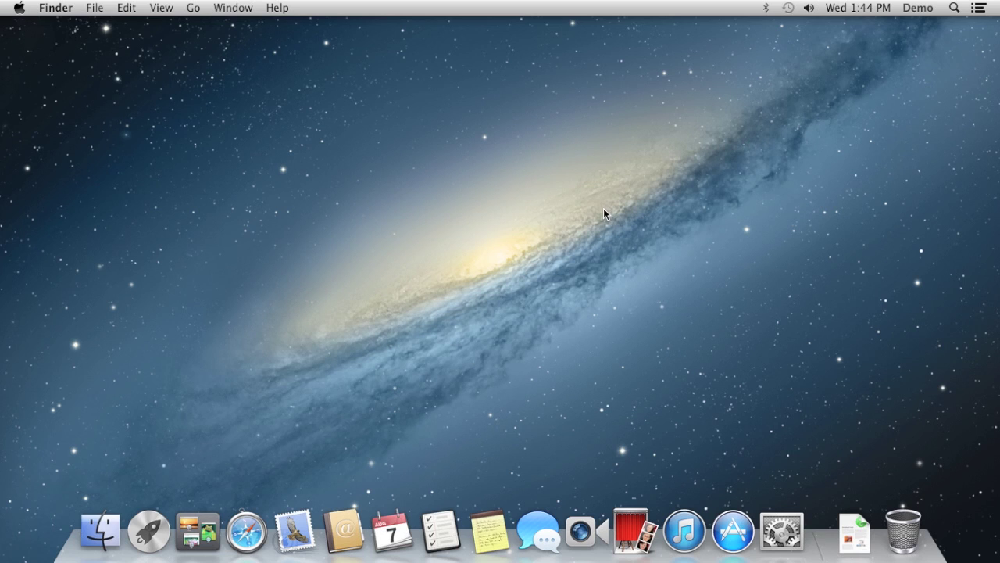
Search the Mac for ImportantDocument with Spotlight and show all results in Finder.
click(954, 8)
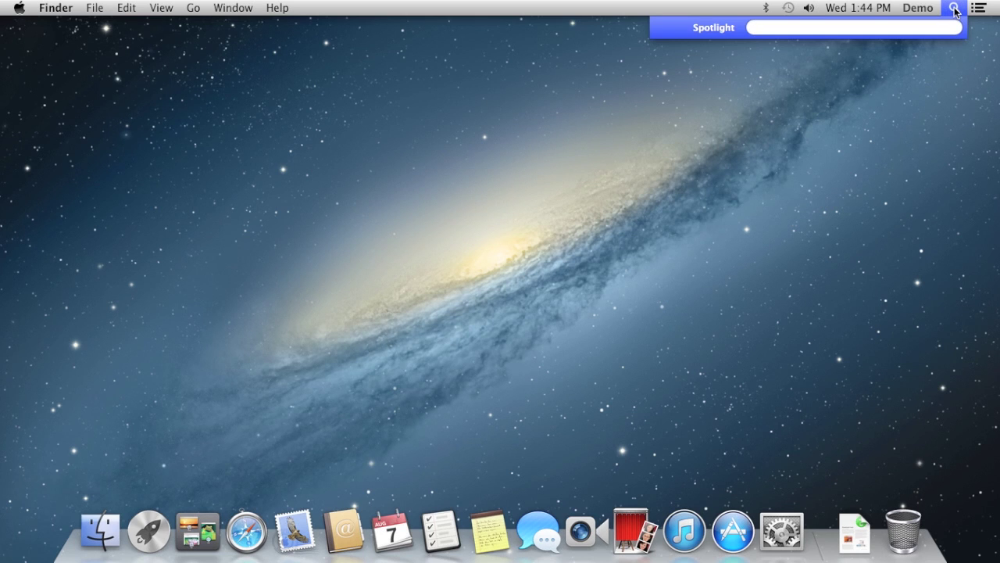
click(577, 129)
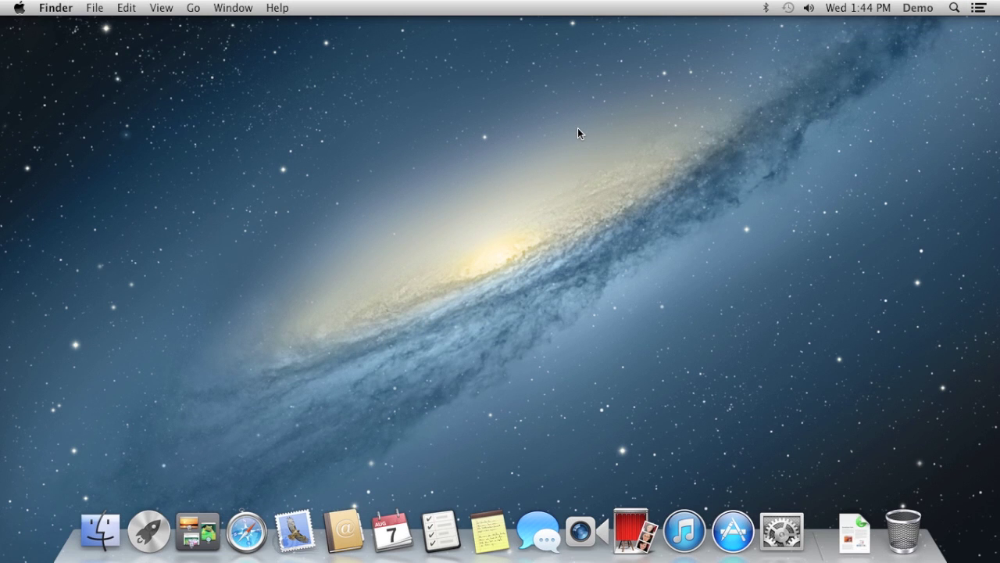
key(super+space)
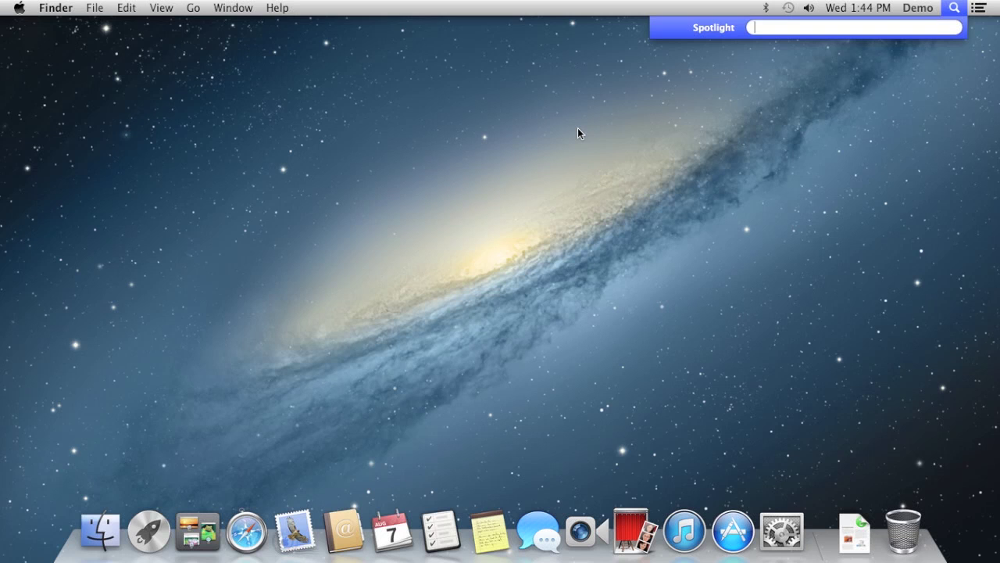
text(ImportantD)
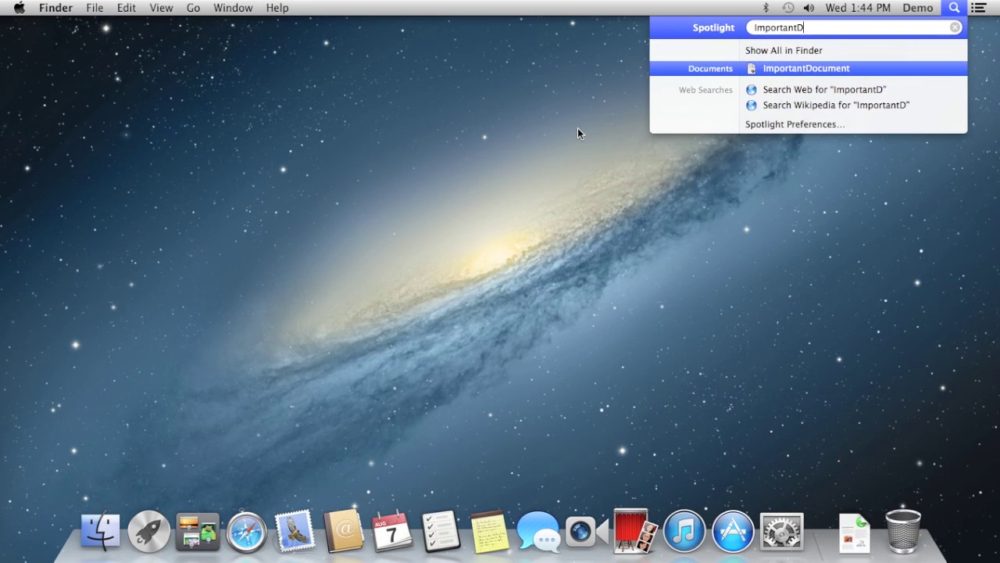
text(ocument)
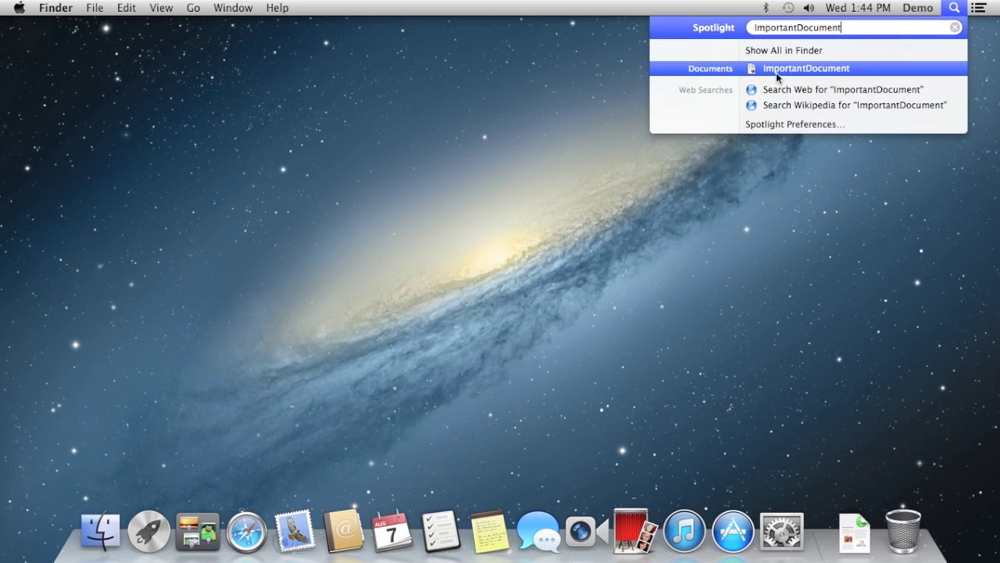
mouse_move(772, 74)
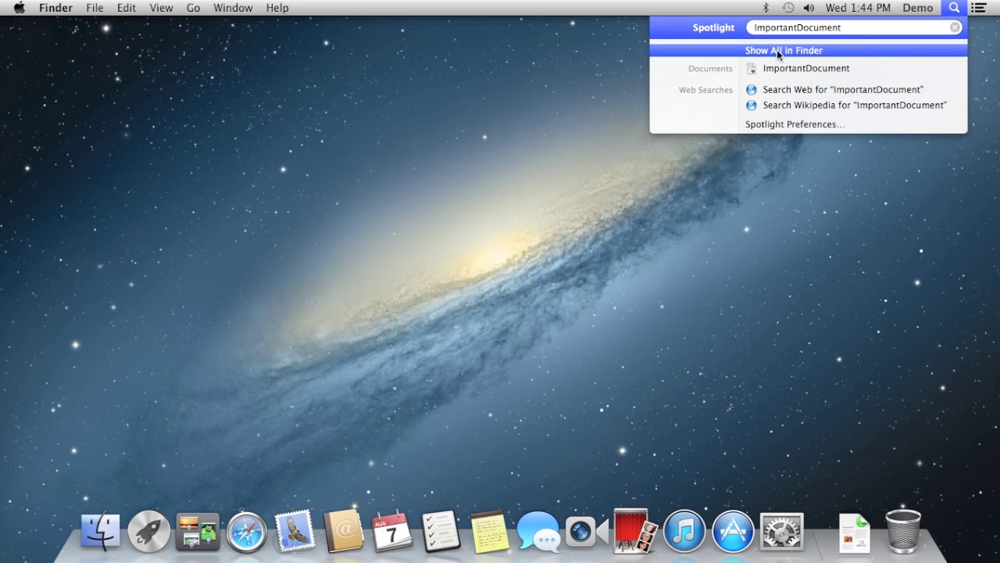
click(778, 51)
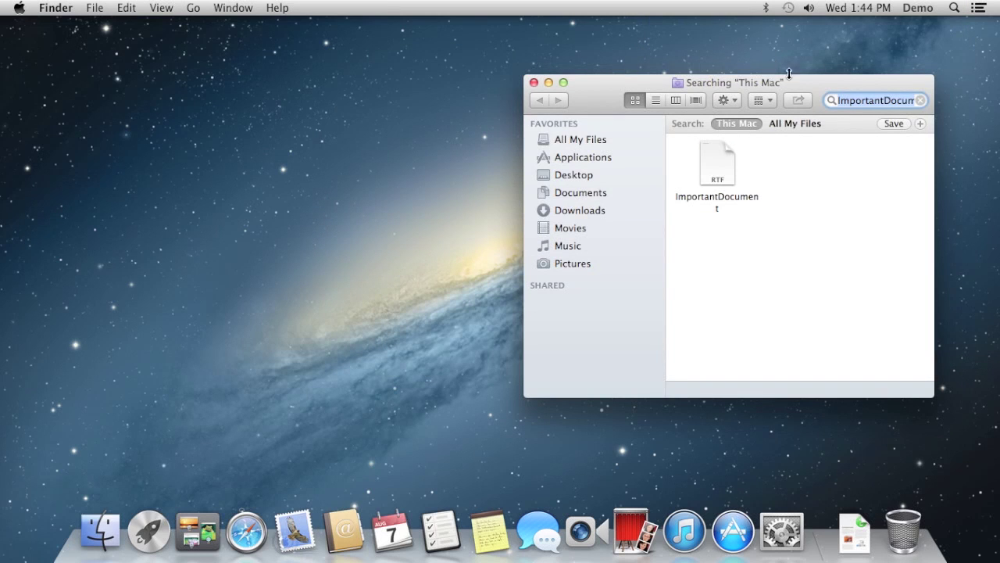
Find the location of ImportantDocument from the search results and open its enclosing Projects folder.
mouse_move(816, 80)
mouse_down()
mouse_move(776, 72)
mouse_move(802, 87)
mouse_up()
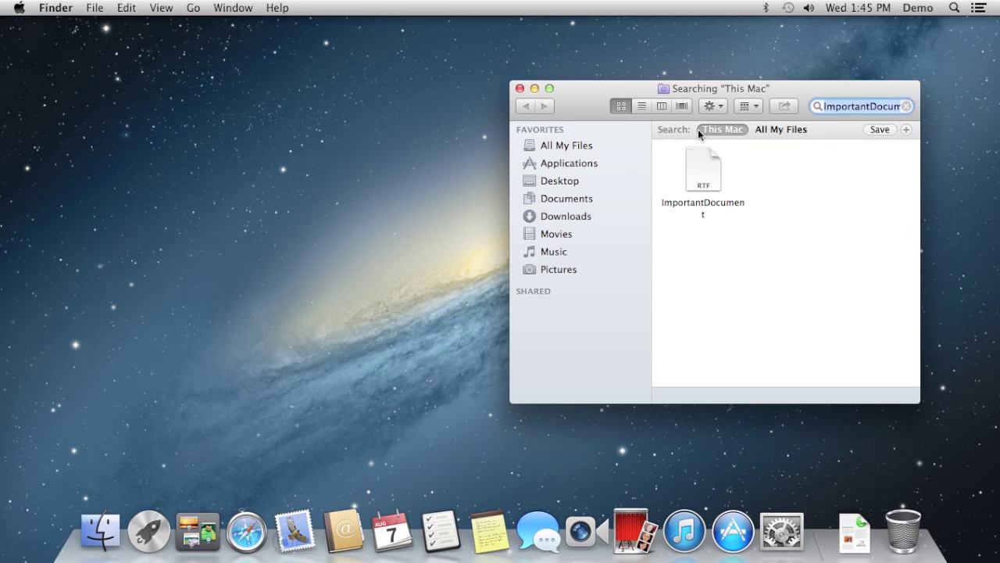
click(703, 178)
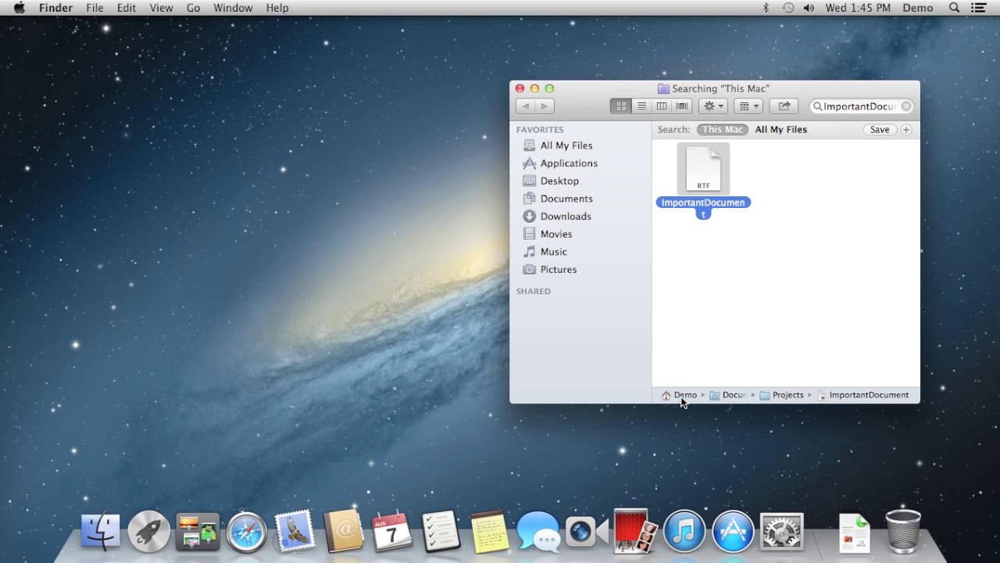
double_click(786, 395)
drag(698, 214, 720, 169)
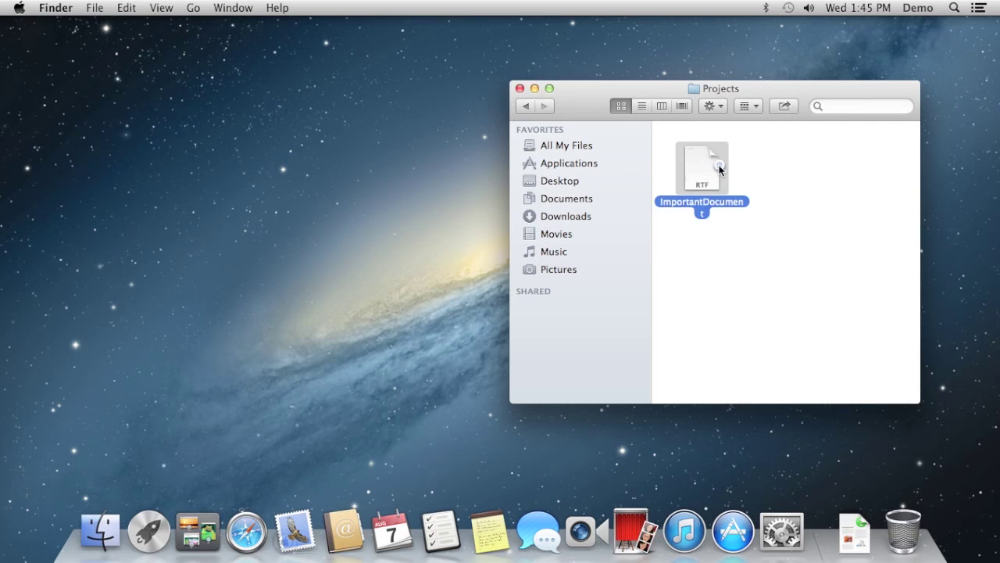
click(748, 252)
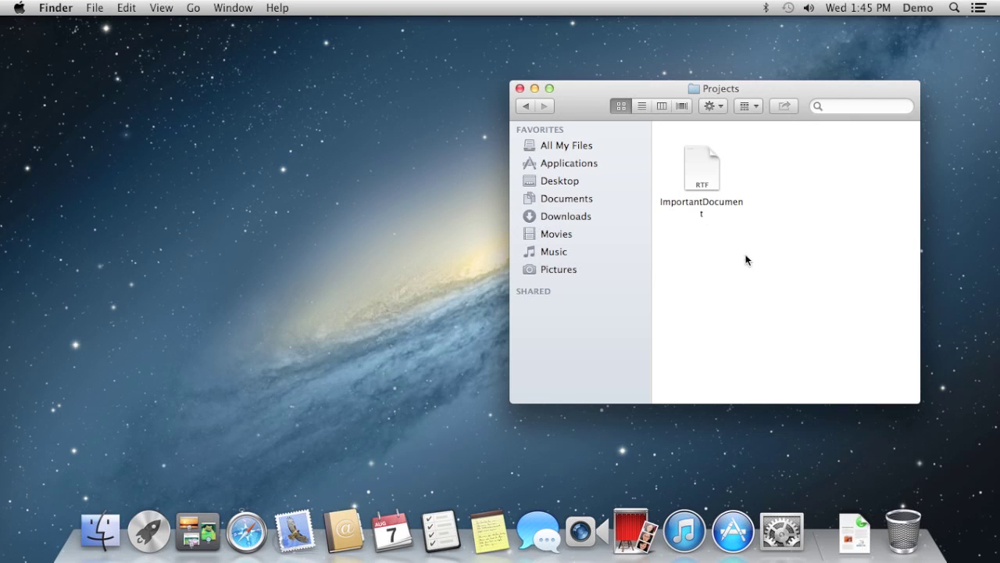
Create a new folder on the desktop named Projects.
right_click(713, 263)
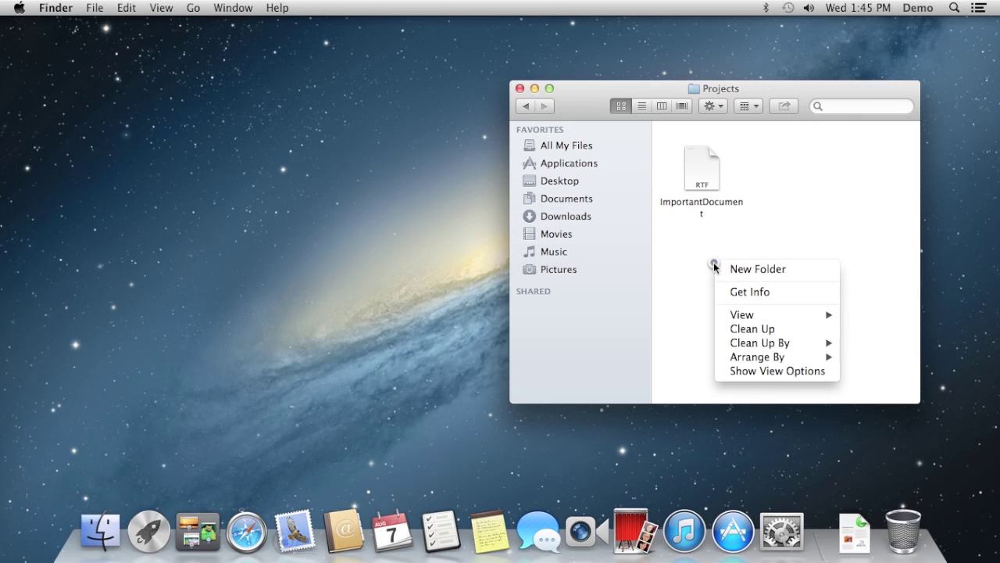
right_click(225, 212)
click(257, 219)
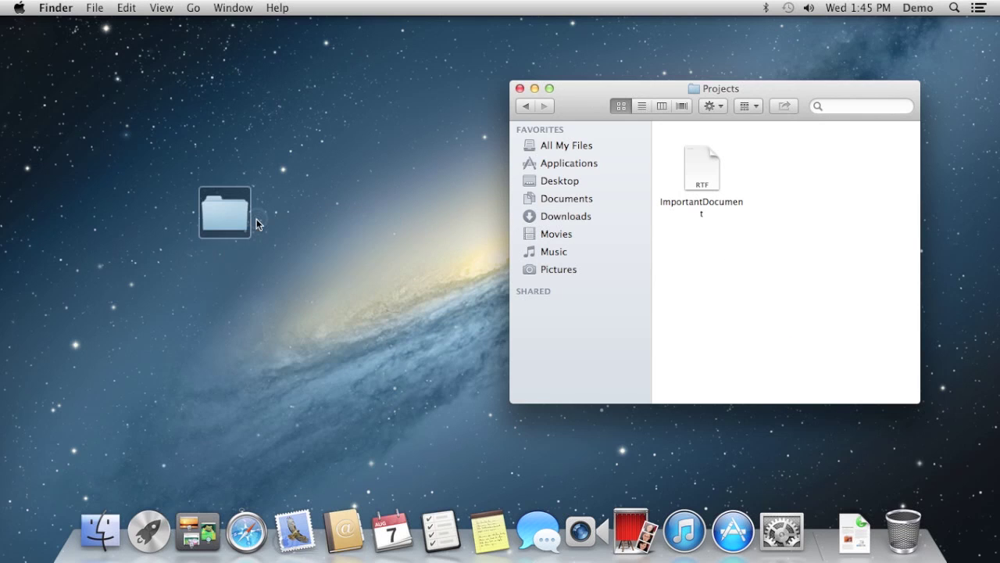
text(Pr)
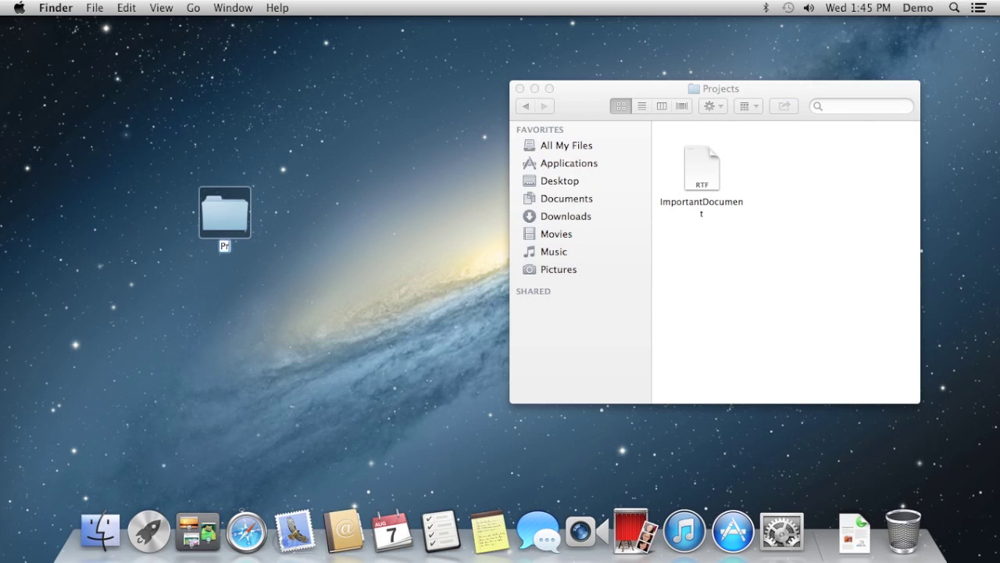
text(ojects)
key(Escape)
Open the desktop Projects folder and narrow and reposition its window beside the other Projects window without overlap.
double_click(228, 220)
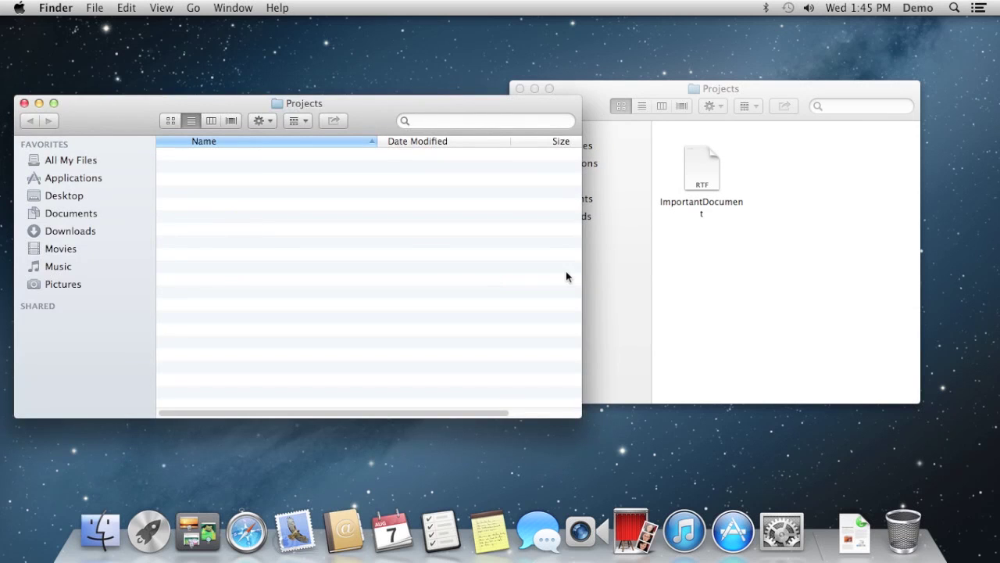
drag(580, 272, 476, 264)
drag(397, 108, 415, 93)
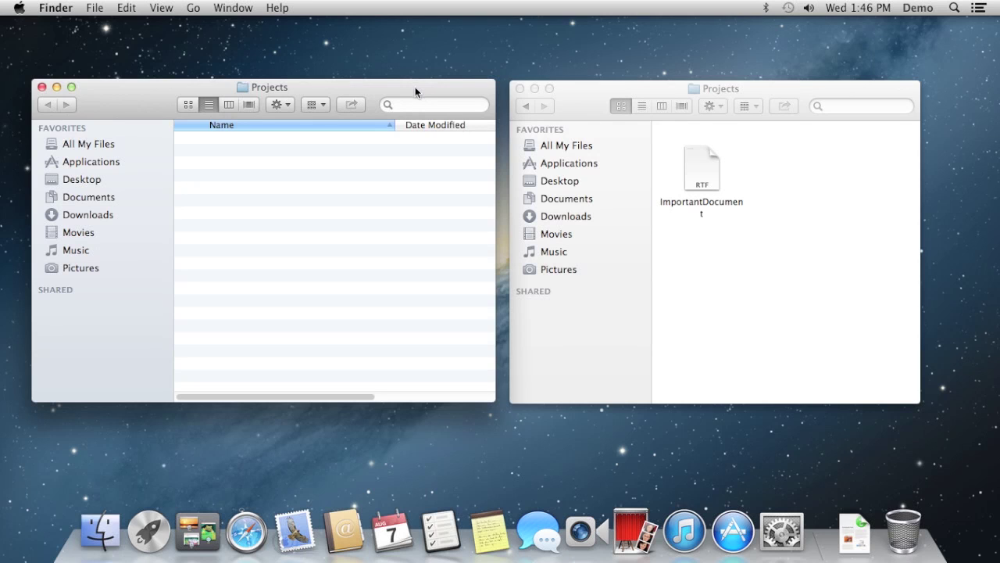
Transfer ImportantDocument from the original Projects folder to the desktop Projects folder twice, undoing the transfer each time.
drag(699, 171, 282, 187)
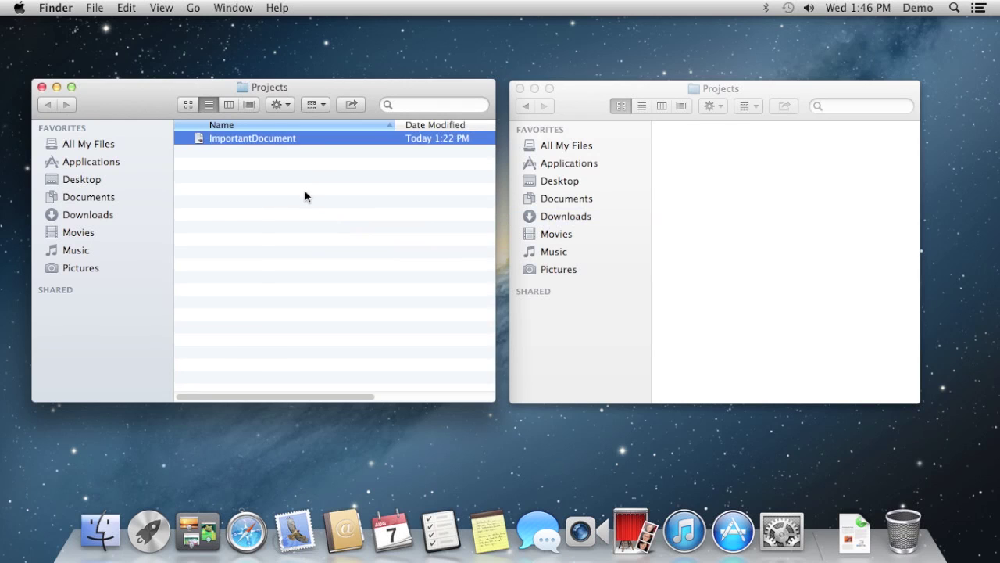
key(super+z)
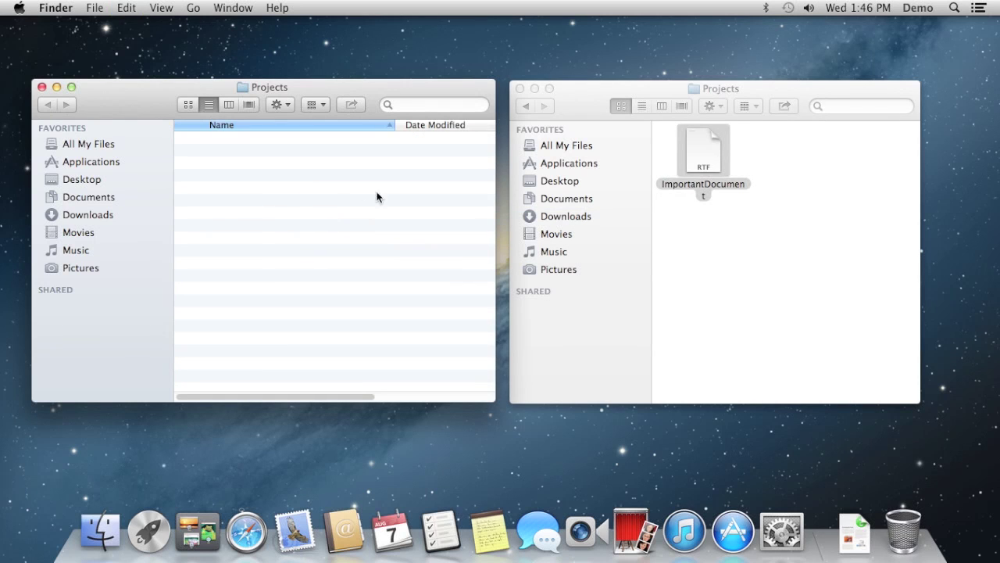
click(710, 222)
click(735, 225)
drag(712, 169, 294, 183)
key(super+z)
click(779, 257)
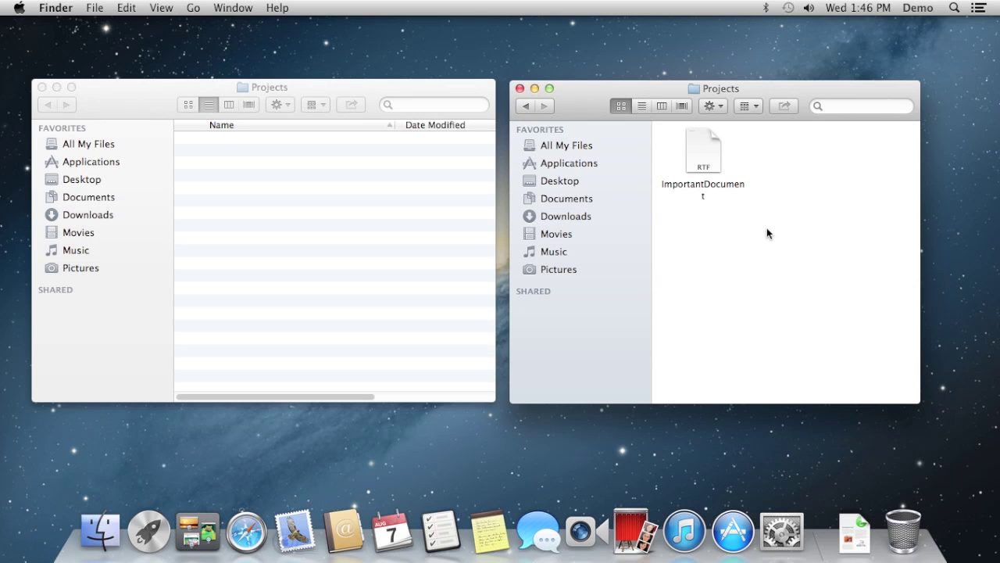
Copy ImportantDocument from the original Projects folder and paste it into the desktop Projects folder.
click(707, 159)
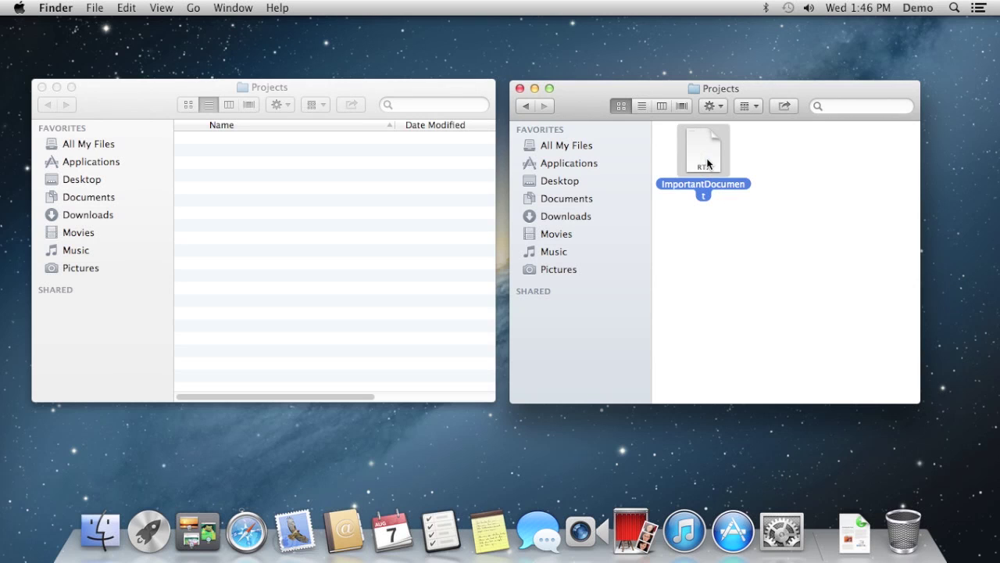
right_click(691, 164)
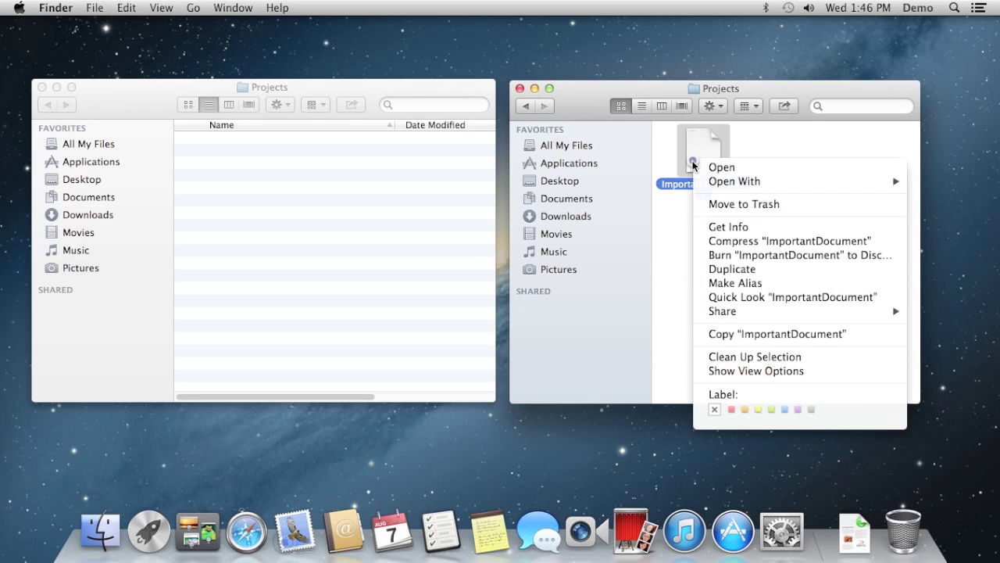
click(740, 333)
right_click(228, 209)
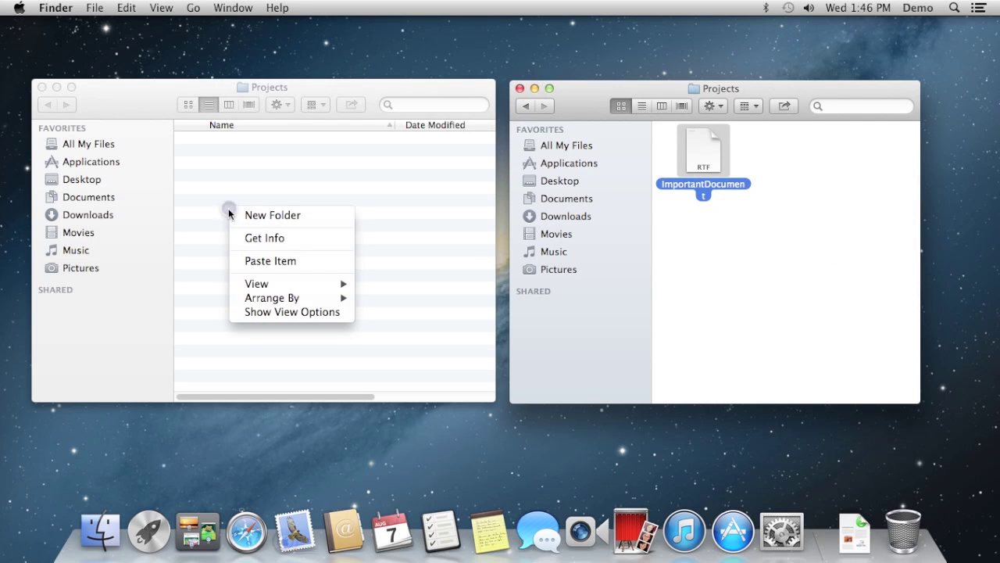
click(294, 263)
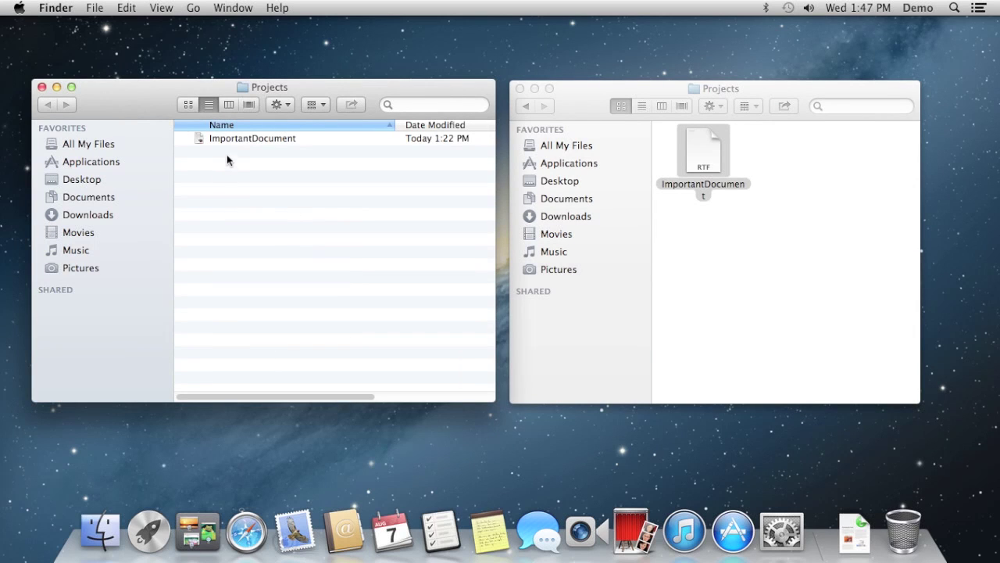
Rename the ImportantDocument copy in the desktop Projects folder as Document1, and undo the change.
click(253, 141)
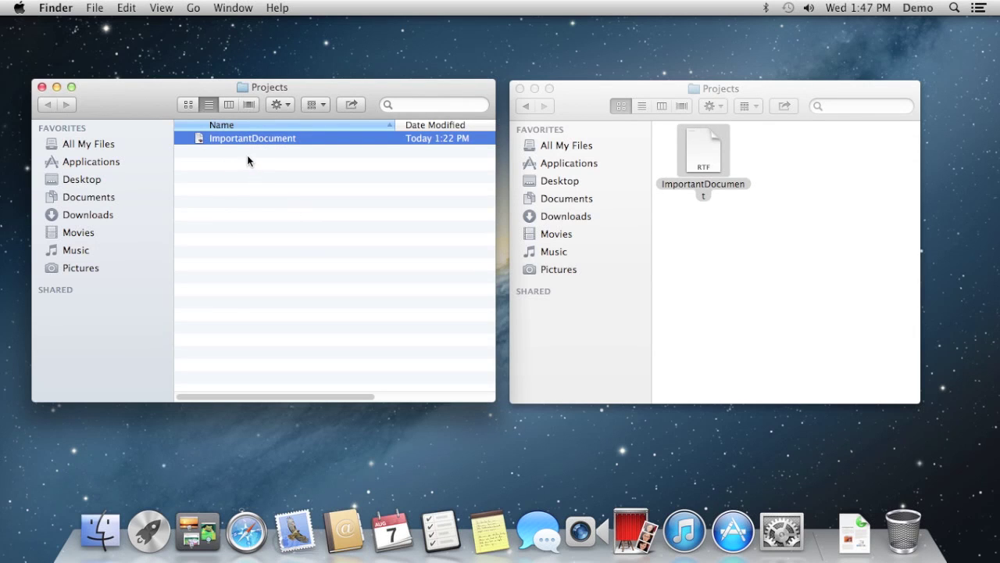
click(247, 160)
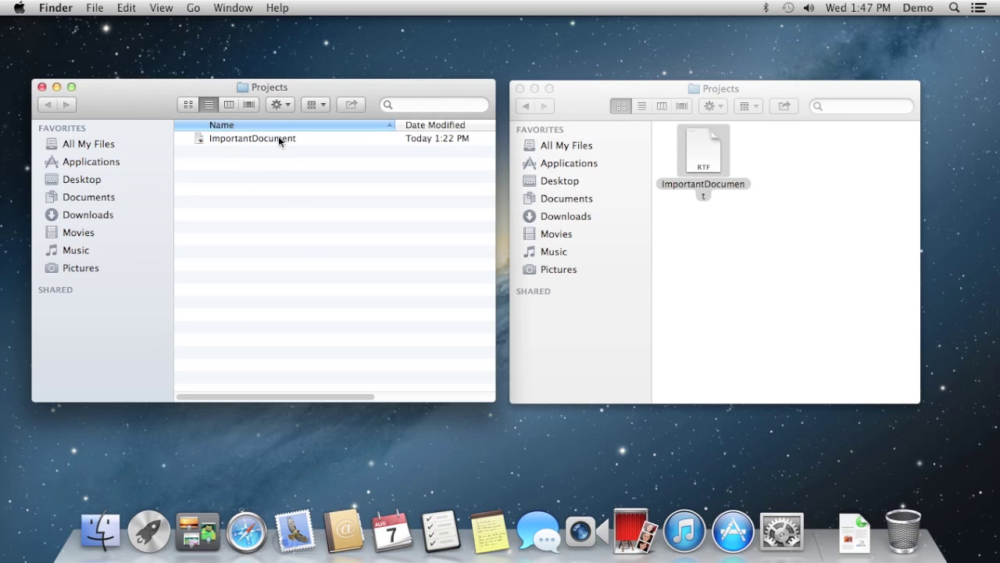
click(265, 139)
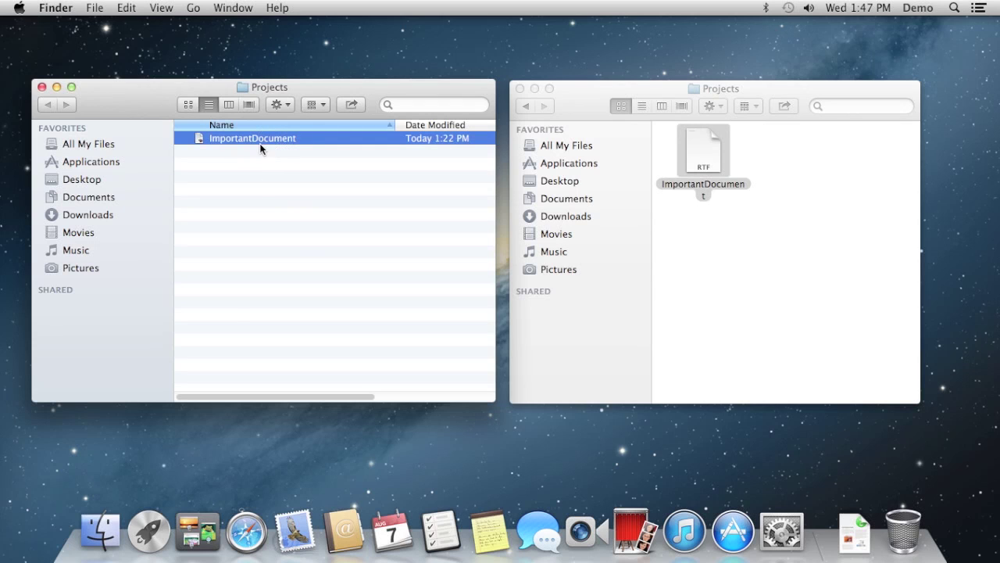
click(263, 138)
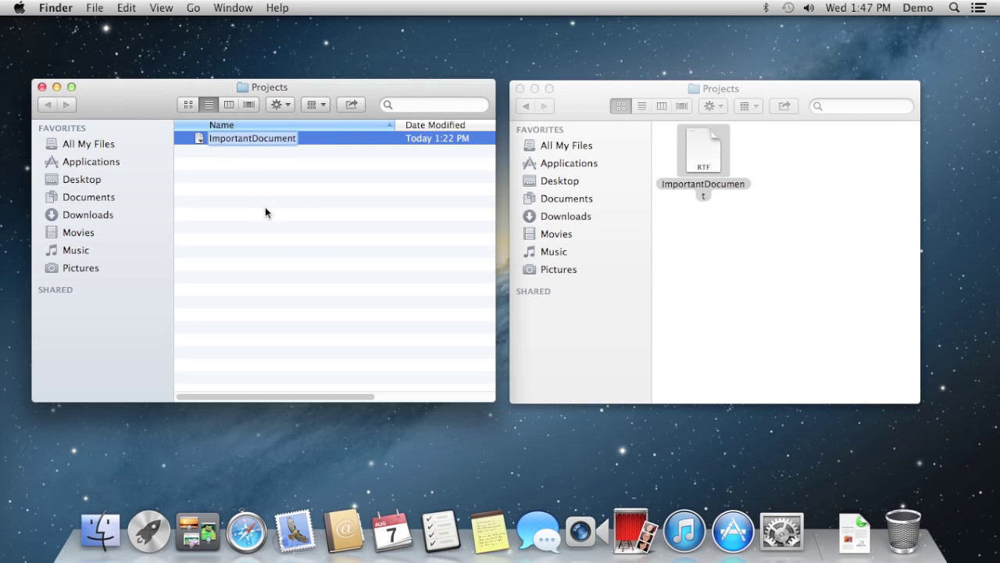
text(Docu)
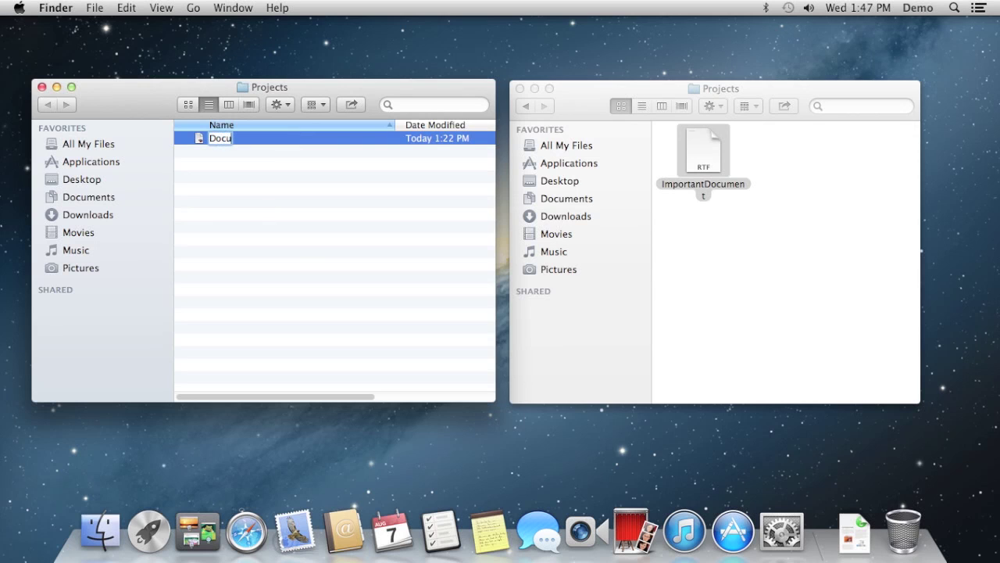
text(ment1)
key(Return)
key(super+z)
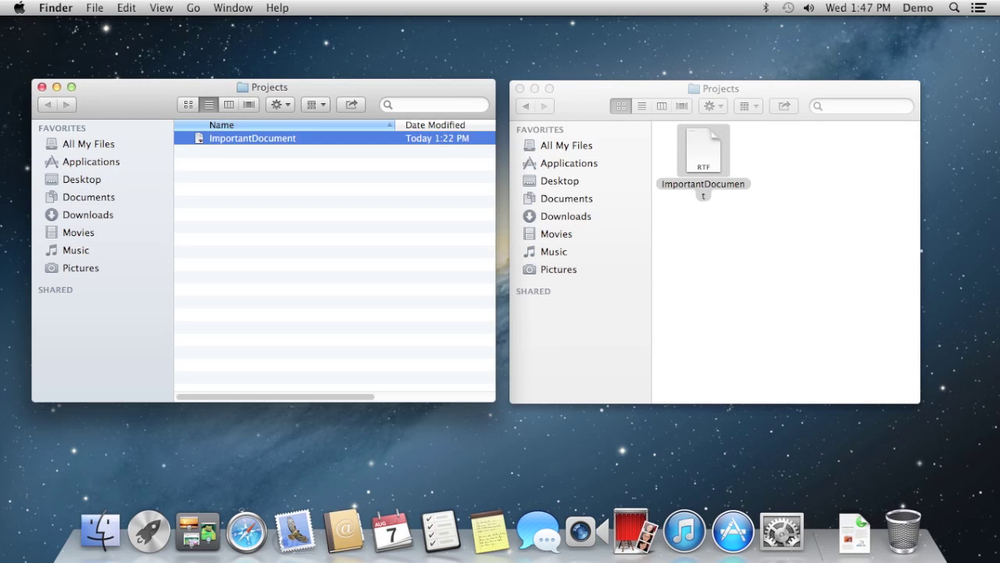
click(252, 243)
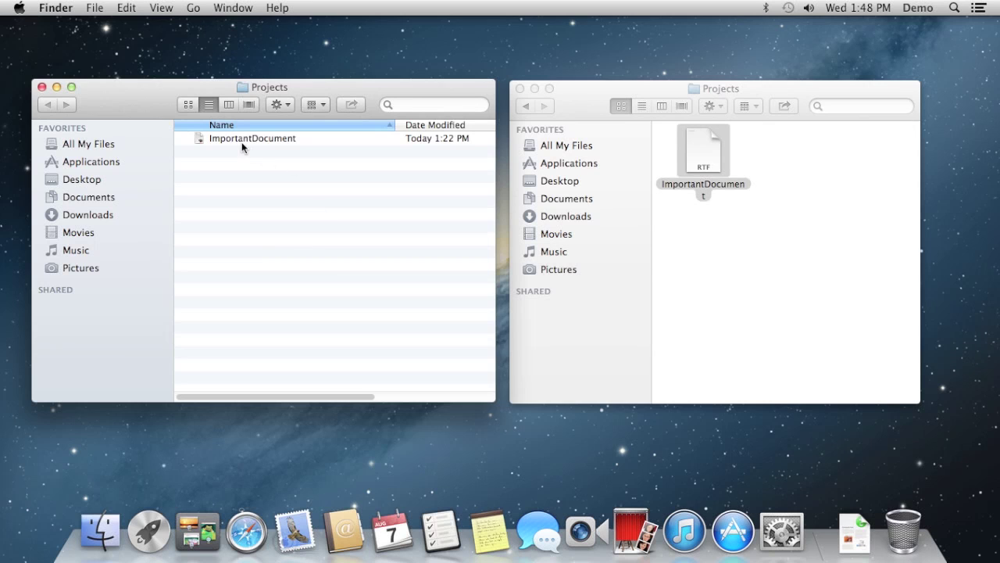
Move the ImportantDocument copy from the desktop Projects folder to the Trash, and open the Trash.
mouse_move(226, 139)
mouse_down()
mouse_move(245, 158)
mouse_move(841, 447)
mouse_move(905, 534)
mouse_move(893, 462)
mouse_move(817, 443)
mouse_move(281, 227)
mouse_move(221, 149)
mouse_up()
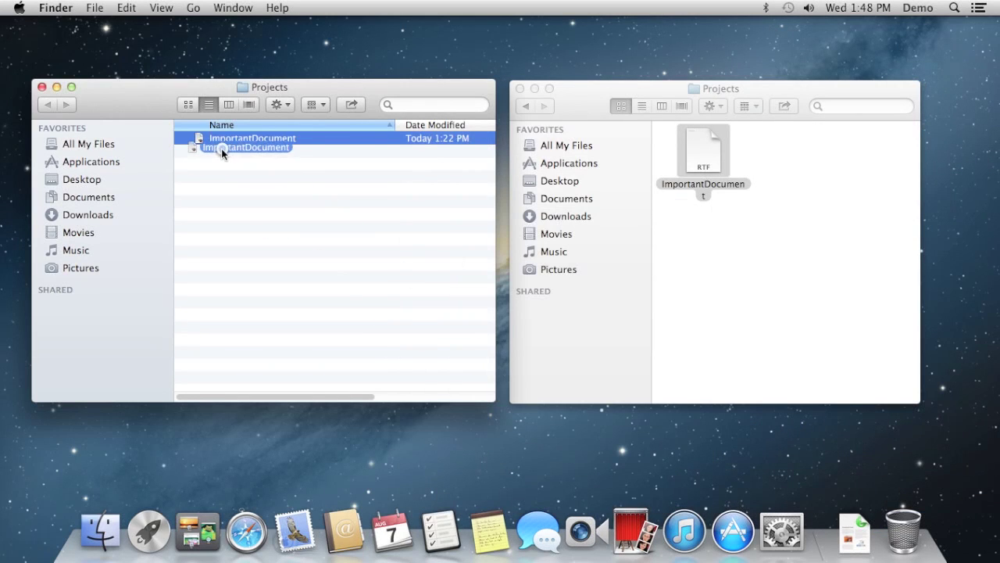
click(248, 169)
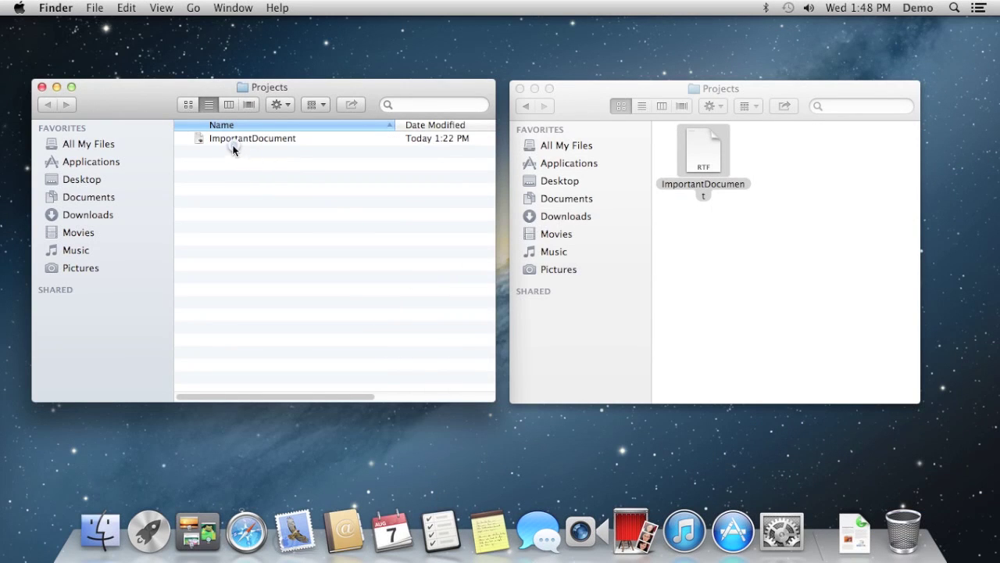
click(233, 141)
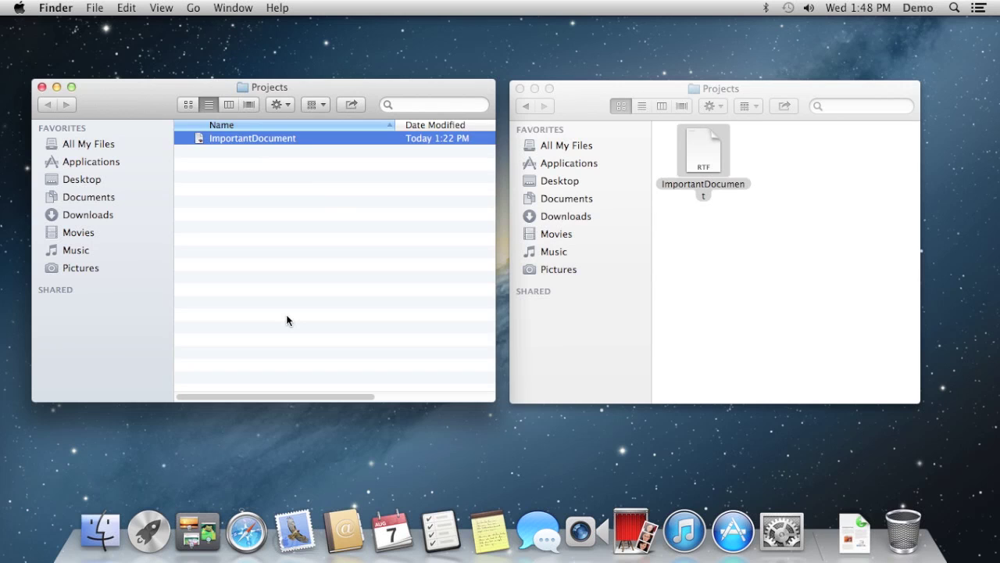
key(super+BackSpace)
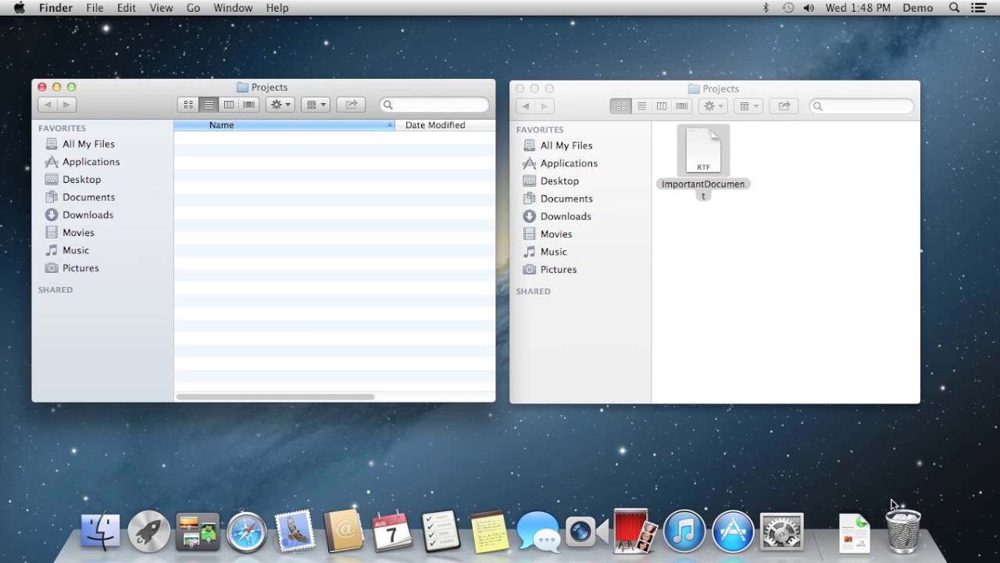
click(902, 532)
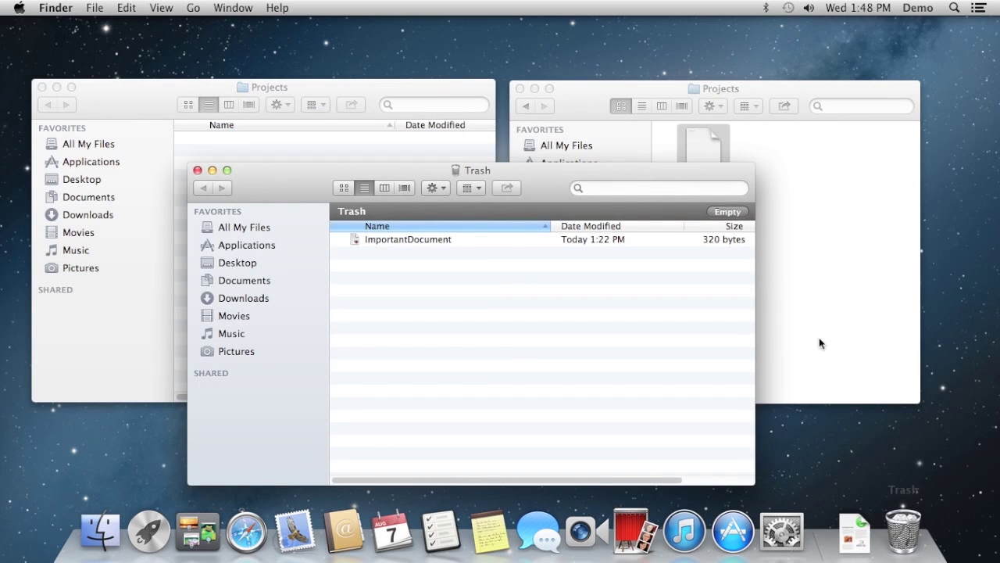
Put ImportantDocument back from the Trash into the desktop Projects folder, and close the Trash window.
click(400, 240)
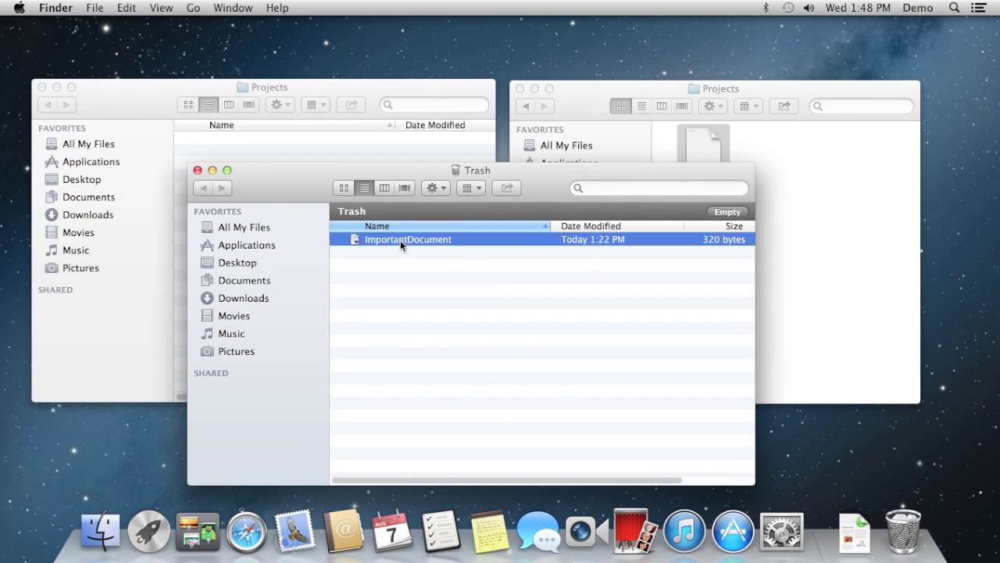
right_click(401, 242)
click(467, 284)
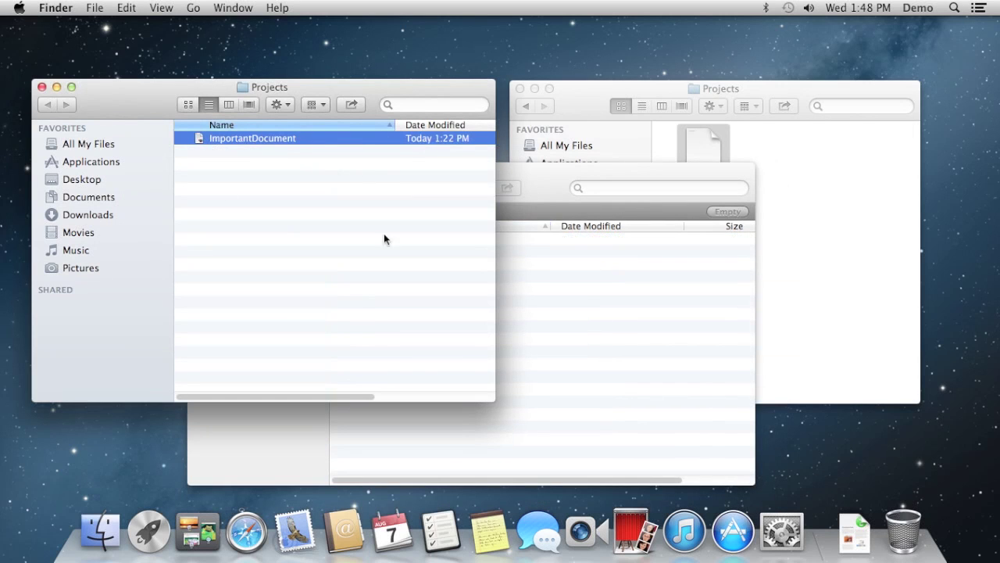
click(566, 171)
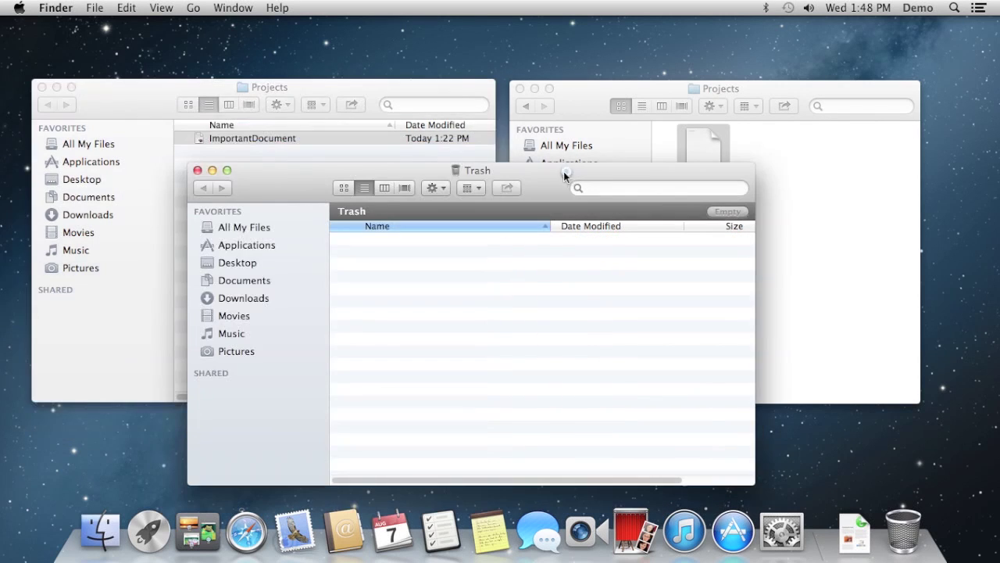
click(197, 170)
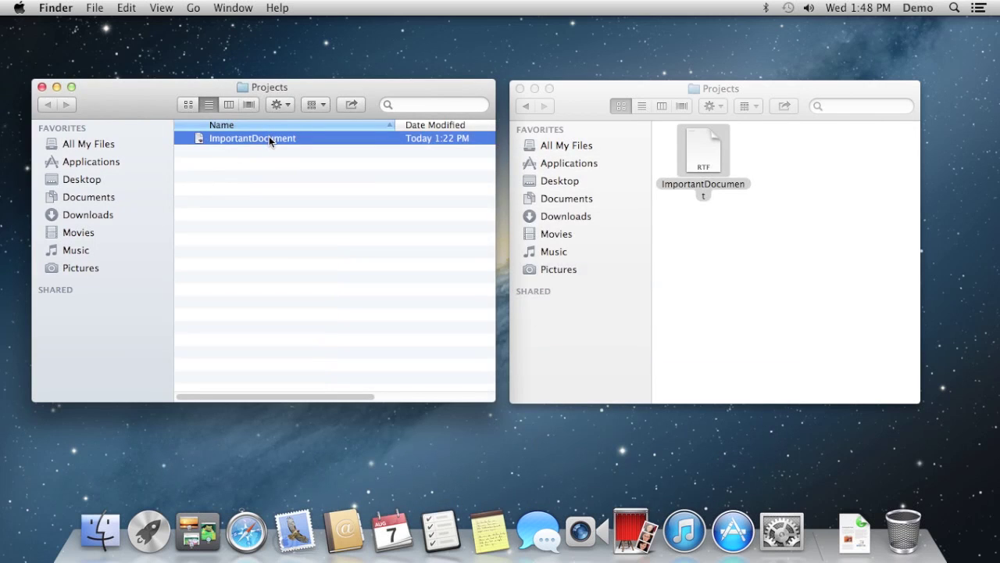
Move the restored ImportantDocument copy from the desktop Projects folder to the Trash, and permanently empty the Trash.
key(super+BackSpace)
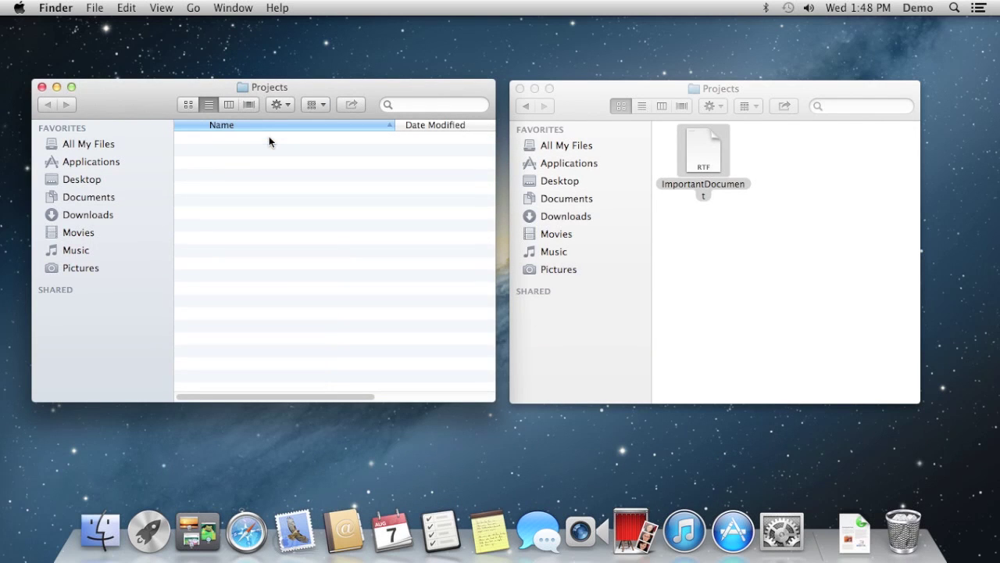
right_click(914, 528)
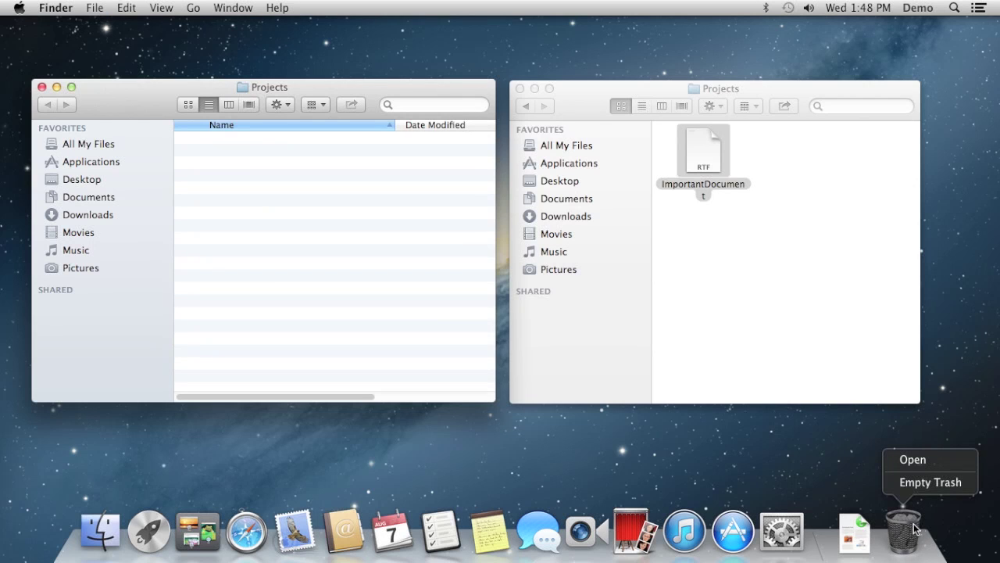
click(929, 482)
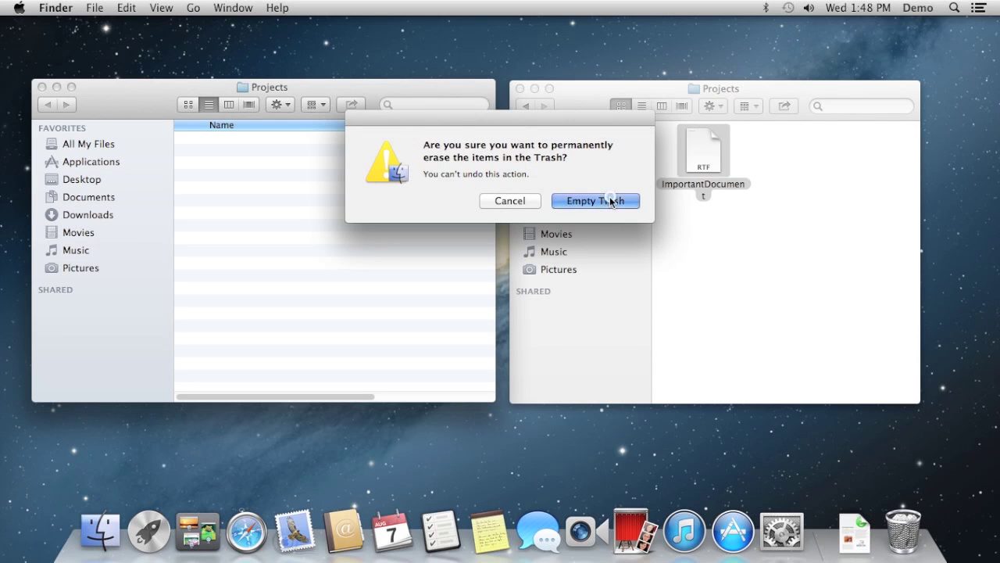
click(612, 201)
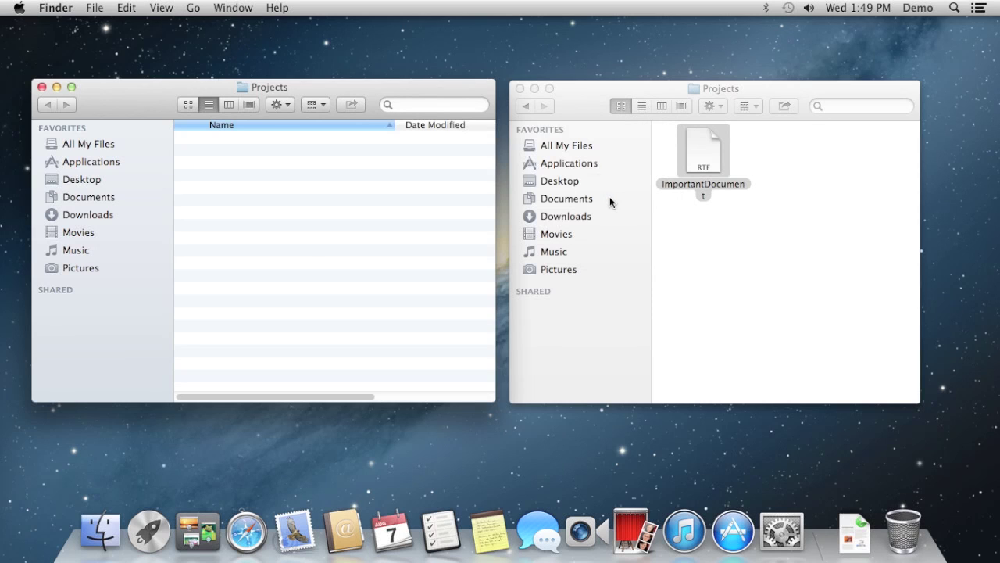
Close all open Finder windows, including both Projects folders.
click(752, 243)
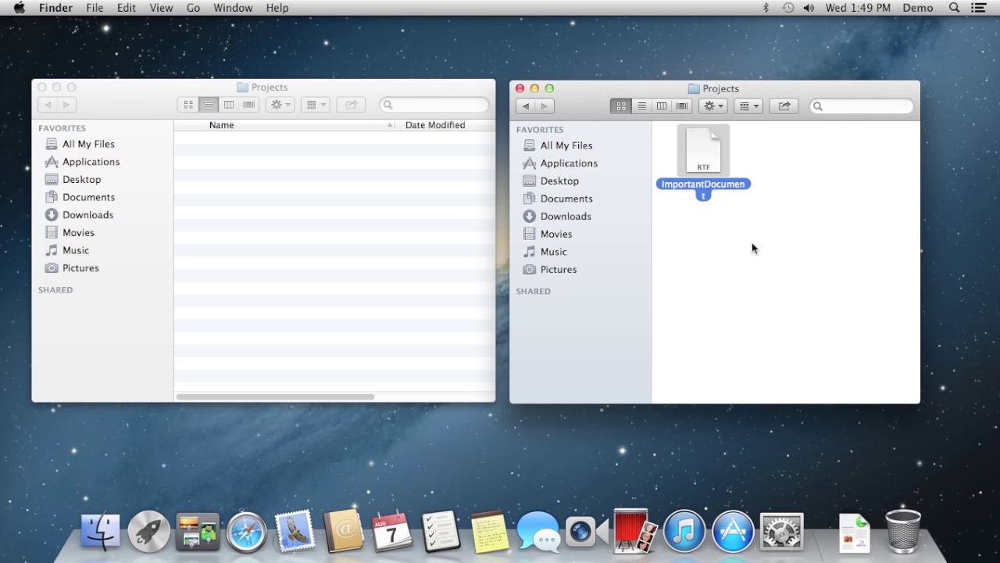
key(alt+super+w)
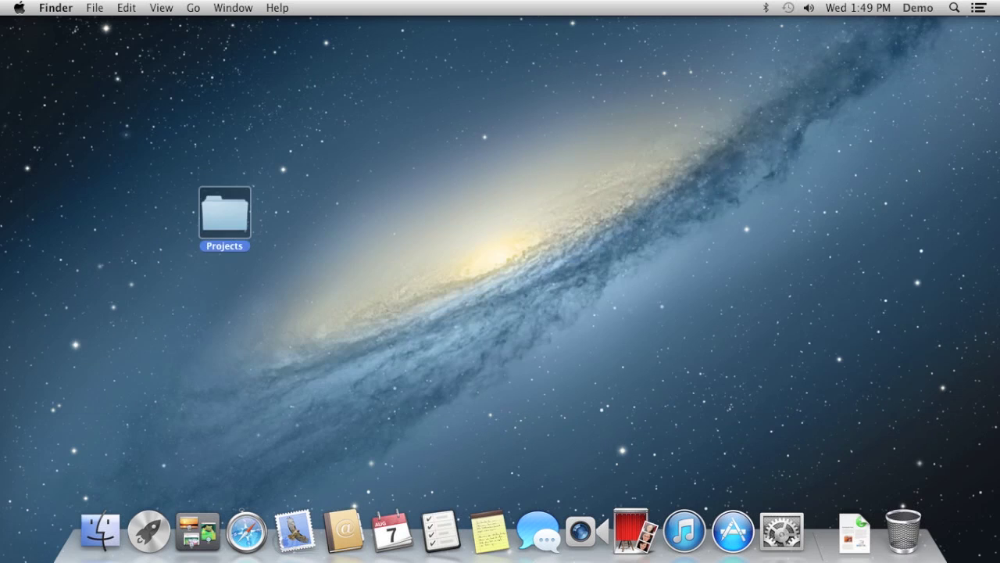